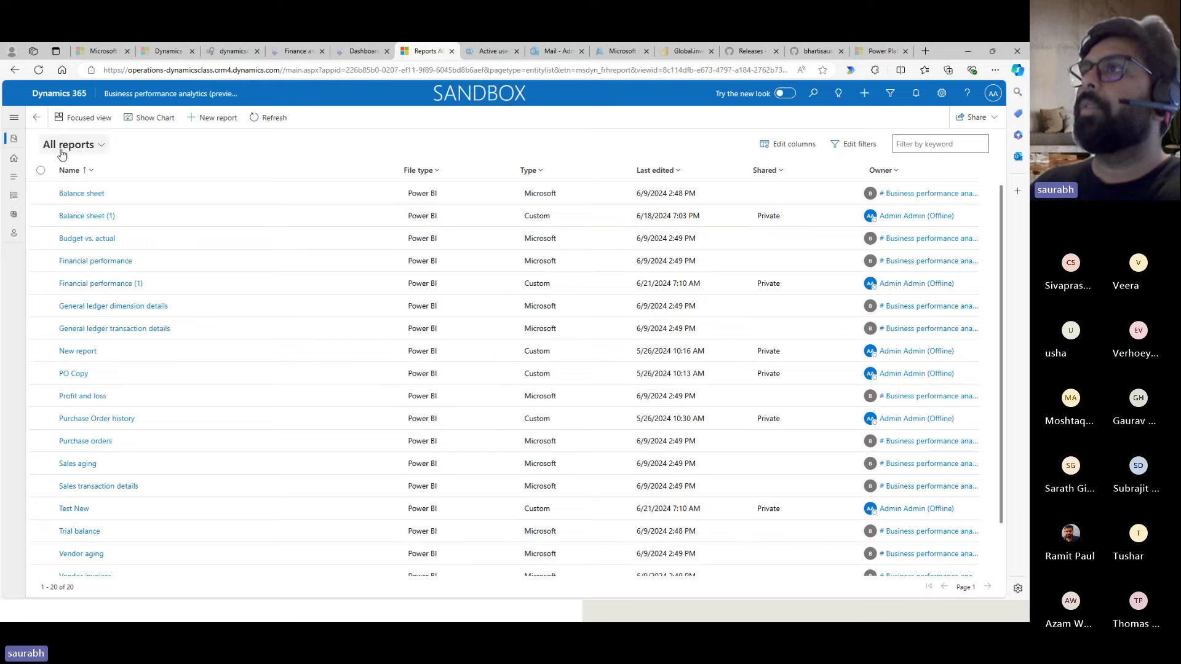
Step: Sign in to Finance and Operations with the already signed-in admin account, and return to the Business performance analytics reports list
{"action": "left_click", "coordinate": [361, 55]}
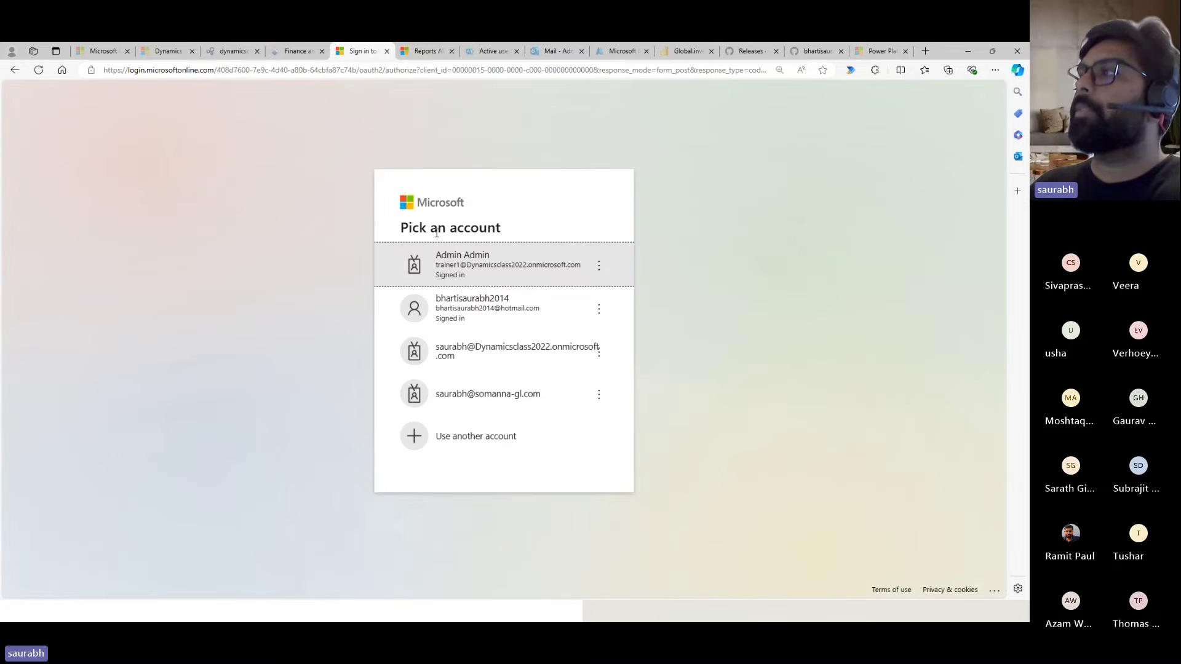
{"action": "left_click", "coordinate": [467, 262]}
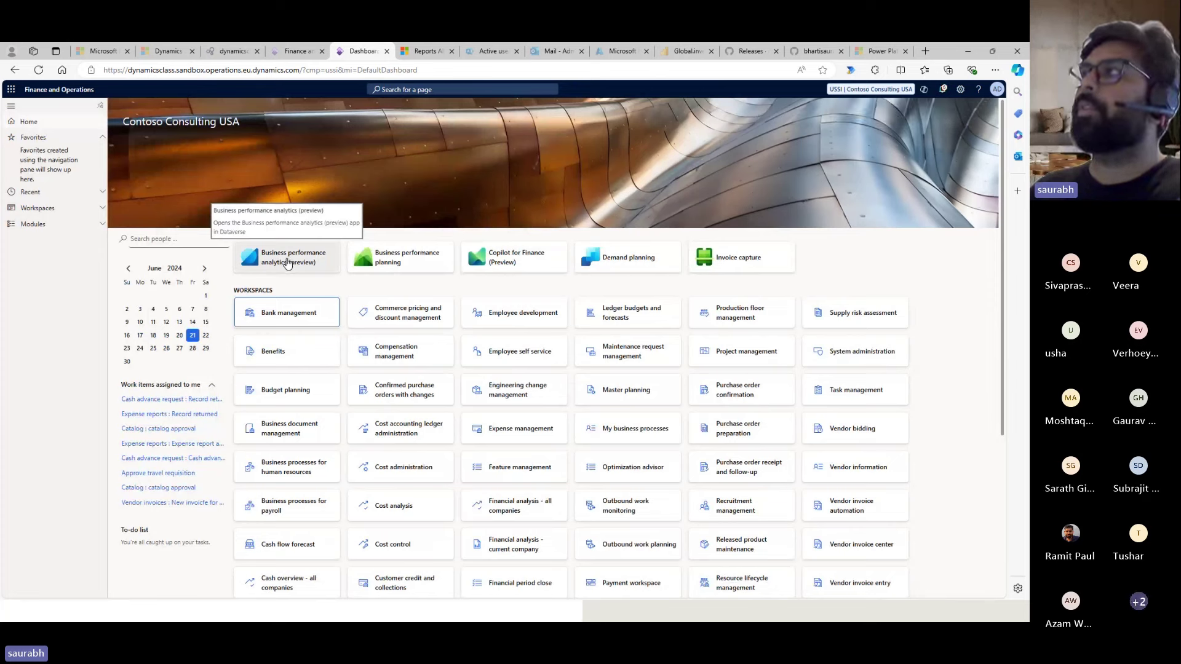
{"action": "left_click", "coordinate": [424, 51]}
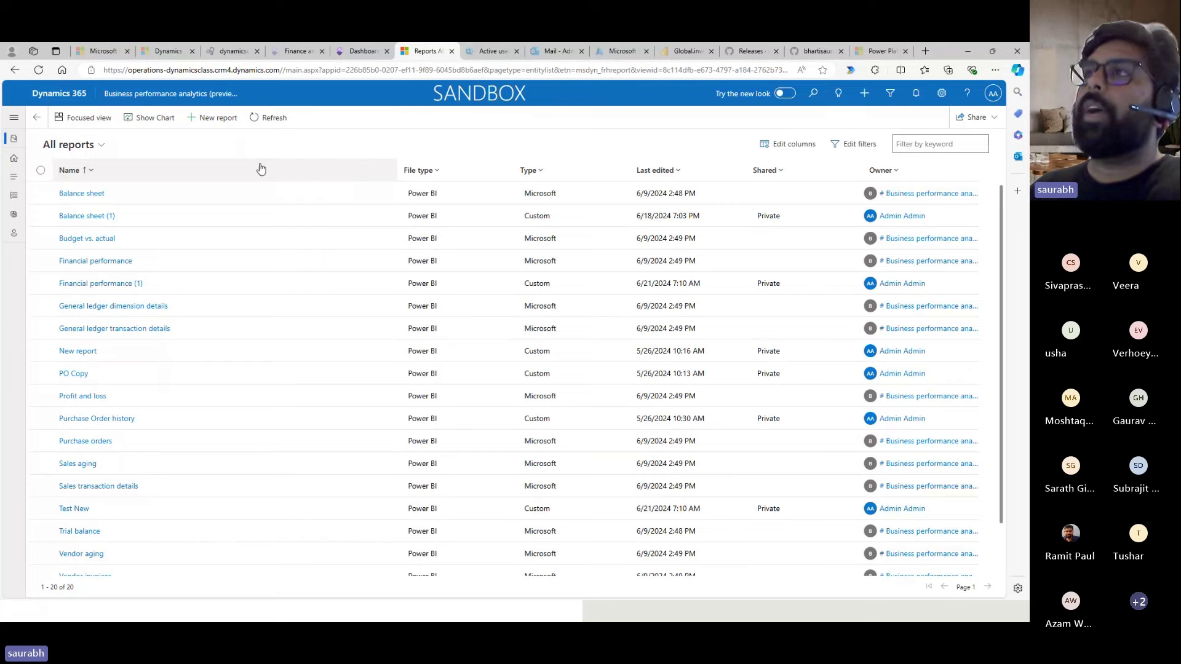
Step: Examine the secured dimensions and the ledger and reporting dimensions available for selection, and close the selection without changes
{"action": "left_click", "coordinate": [14, 118]}
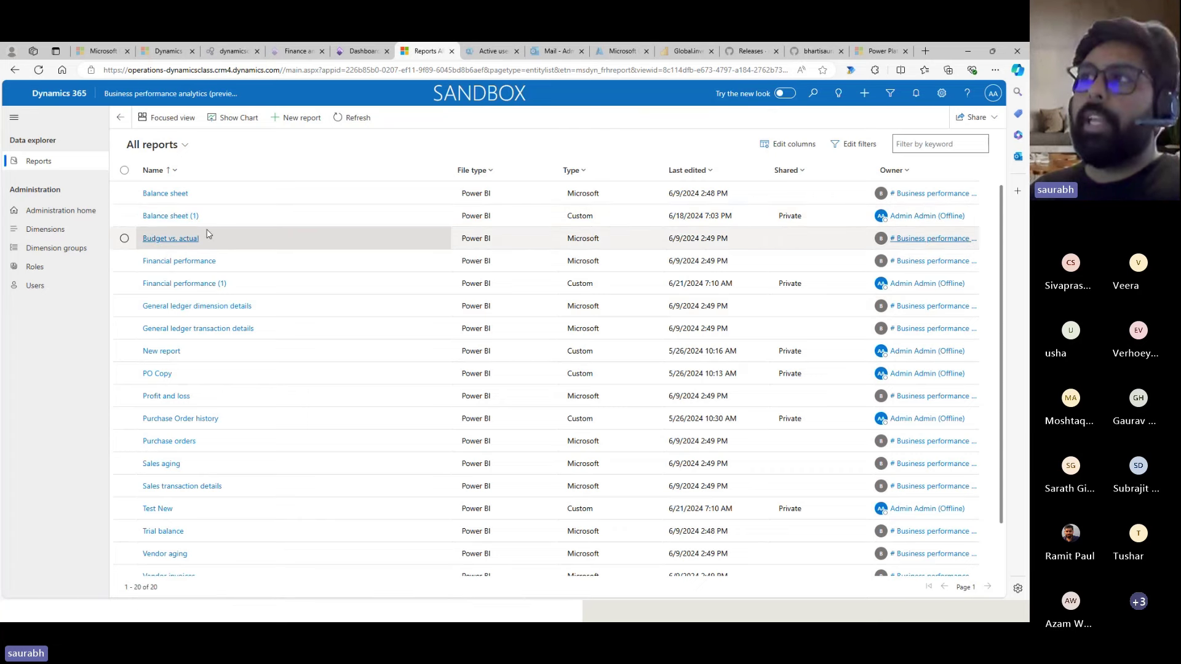
{"action": "left_click", "coordinate": [56, 231]}
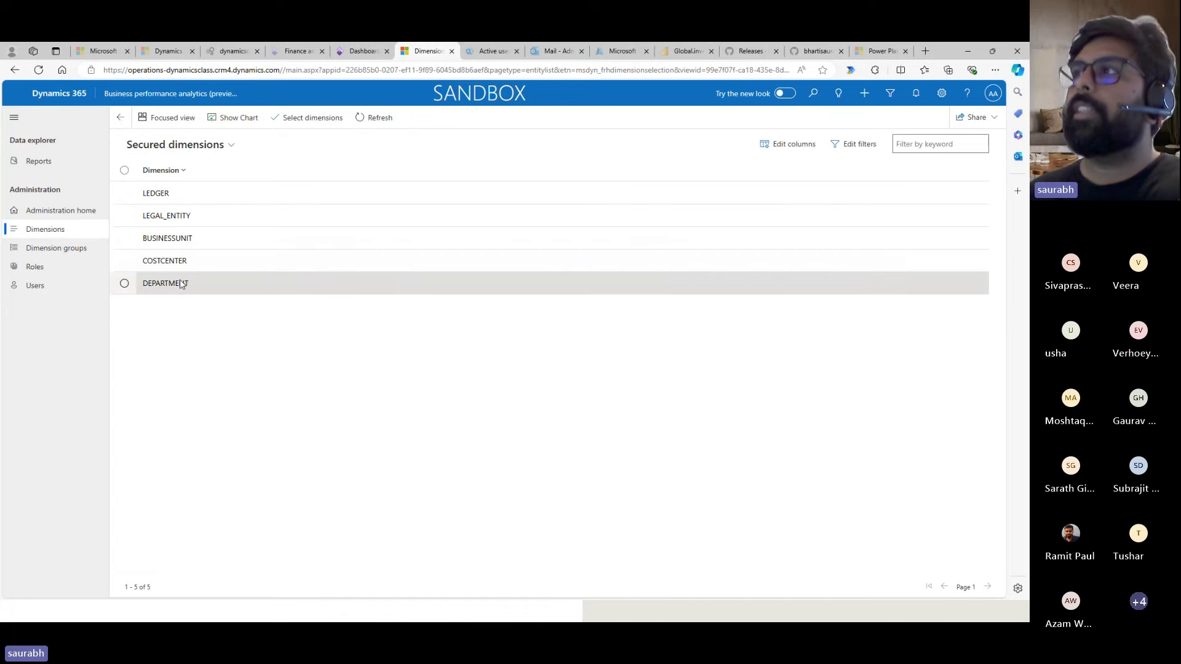
{"action": "left_click", "coordinate": [301, 123]}
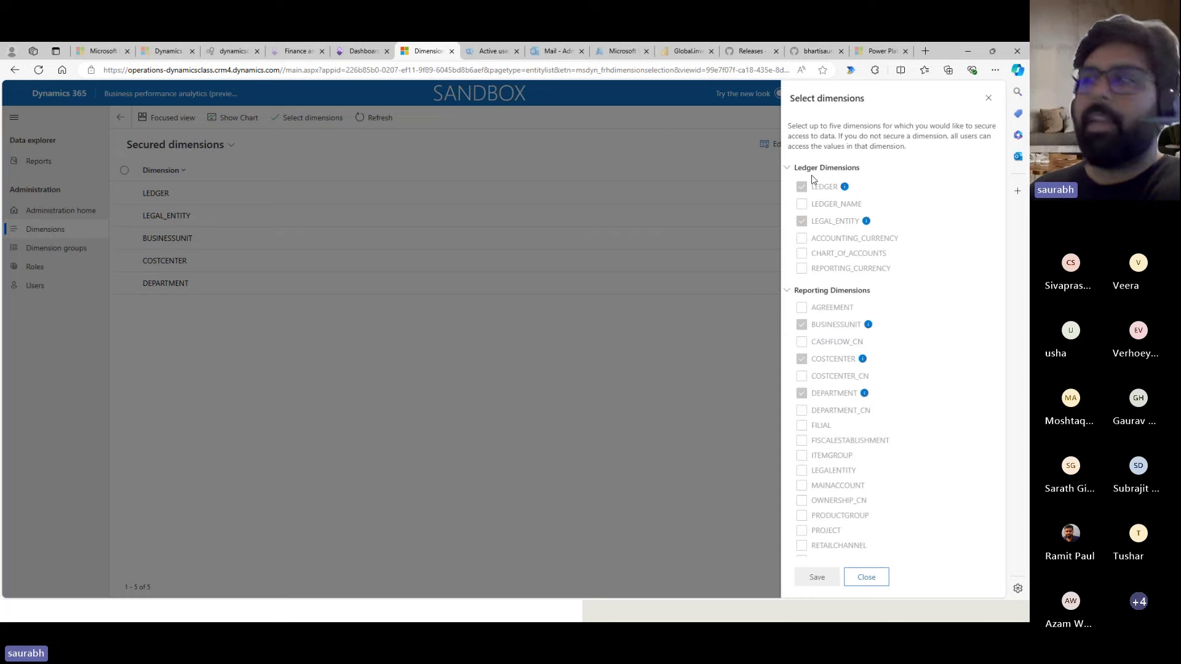
{"action": "scroll", "coordinate": [854, 287], "scroll_direction": "down", "scroll_amount": 1}
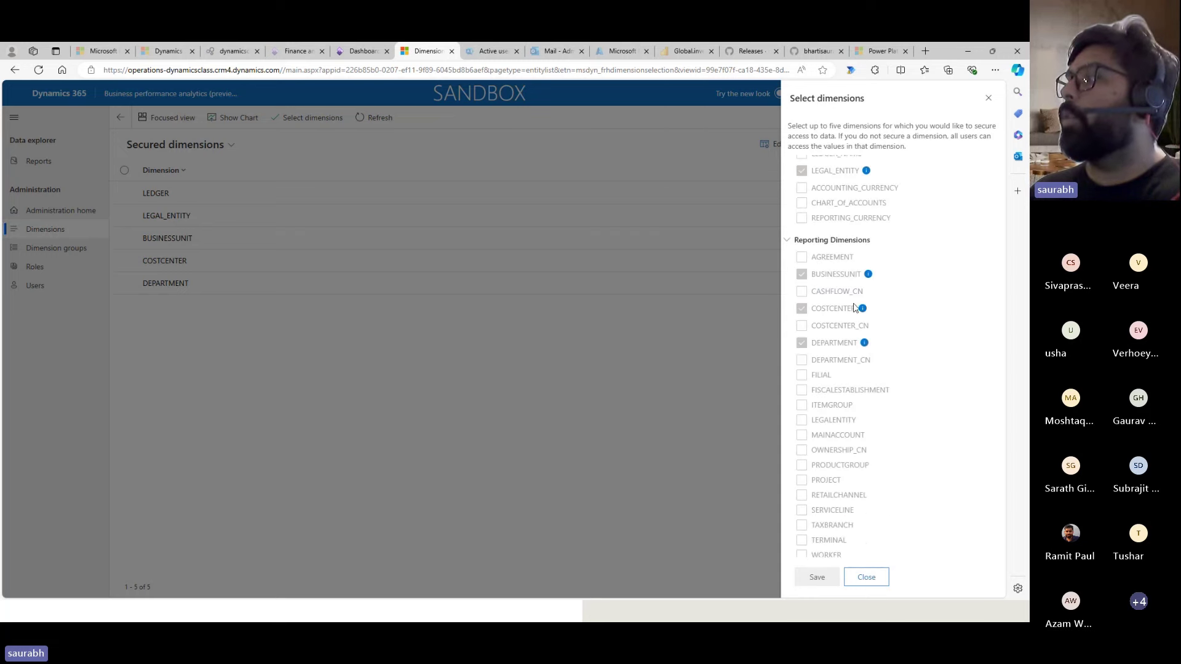
{"action": "mouse_move", "coordinate": [845, 288]}
{"action": "scroll", "coordinate": [841, 211], "scroll_direction": "up", "scroll_amount": 1}
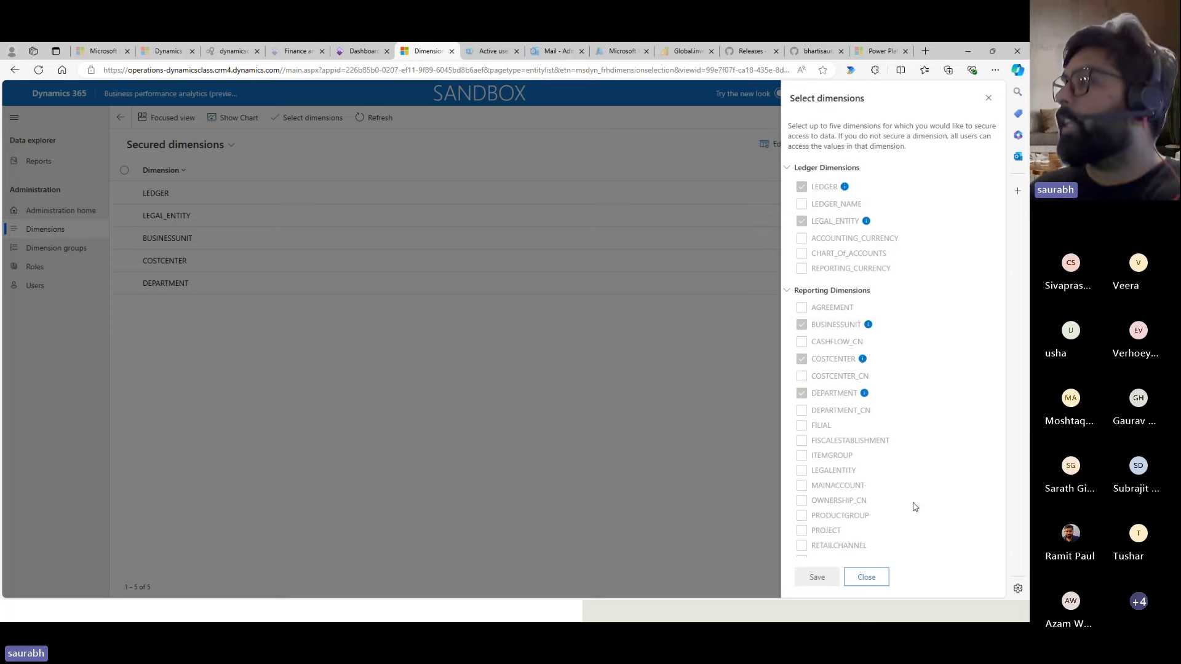
{"action": "scroll", "coordinate": [831, 221], "scroll_direction": "down", "scroll_amount": 1}
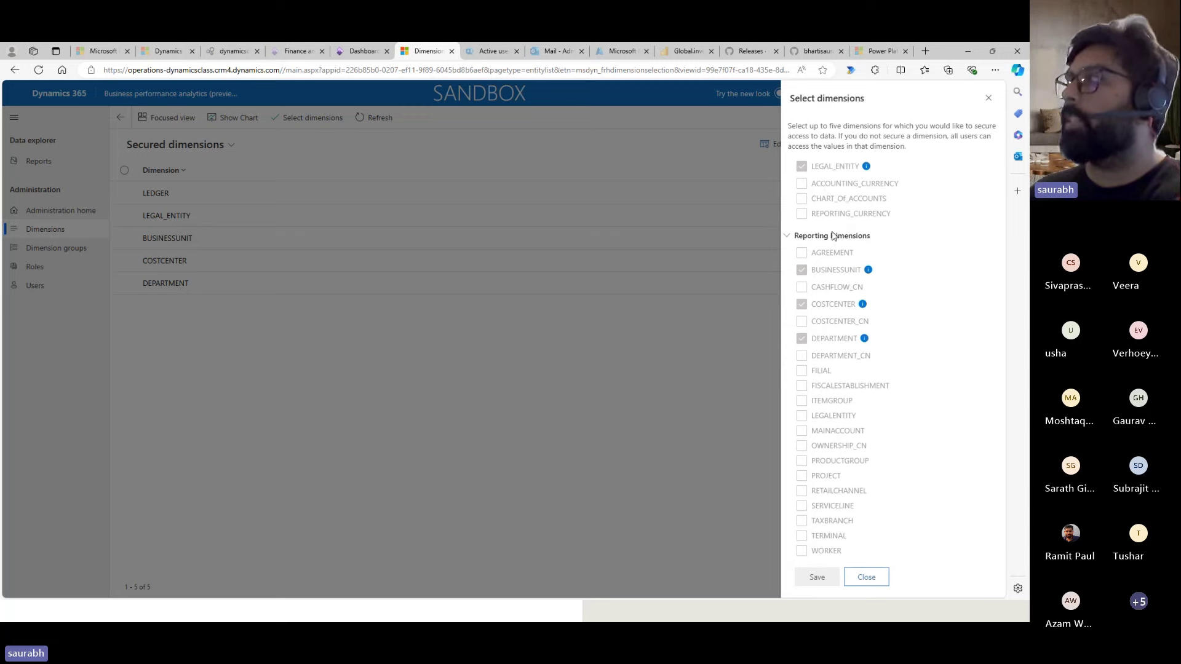
{"action": "scroll", "coordinate": [833, 308], "scroll_direction": "up", "scroll_amount": 1}
{"action": "left_click", "coordinate": [865, 578]}
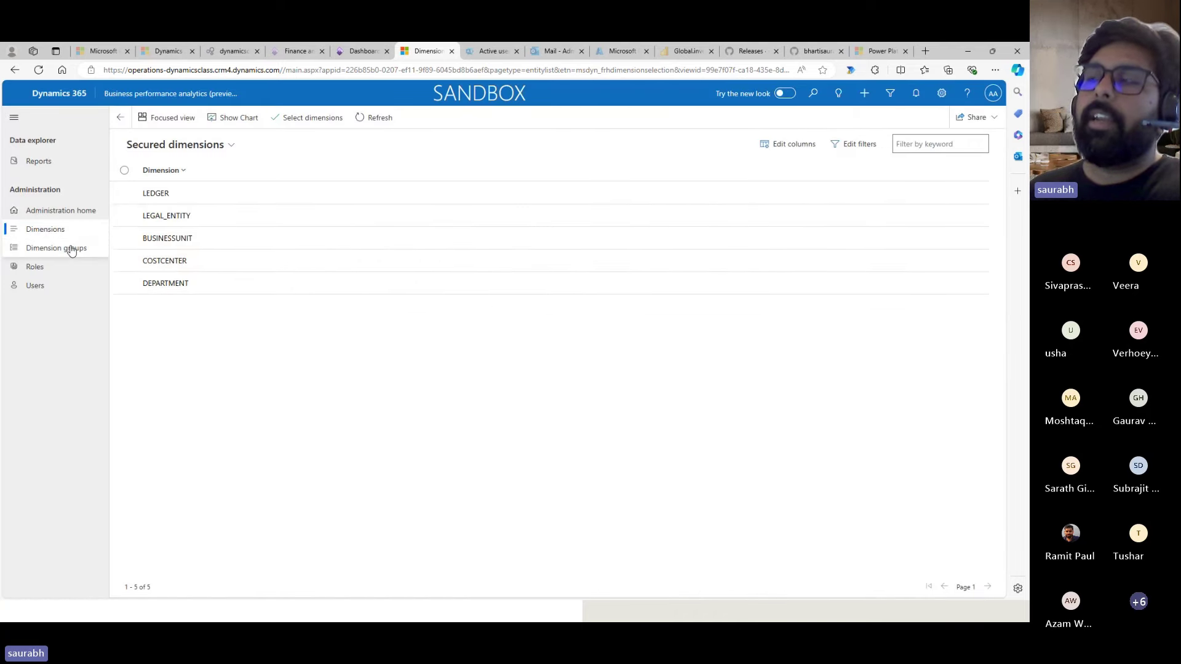
Step: Review the security values of the Example-1 and Example-2 dimension groups
{"action": "left_click", "coordinate": [75, 249]}
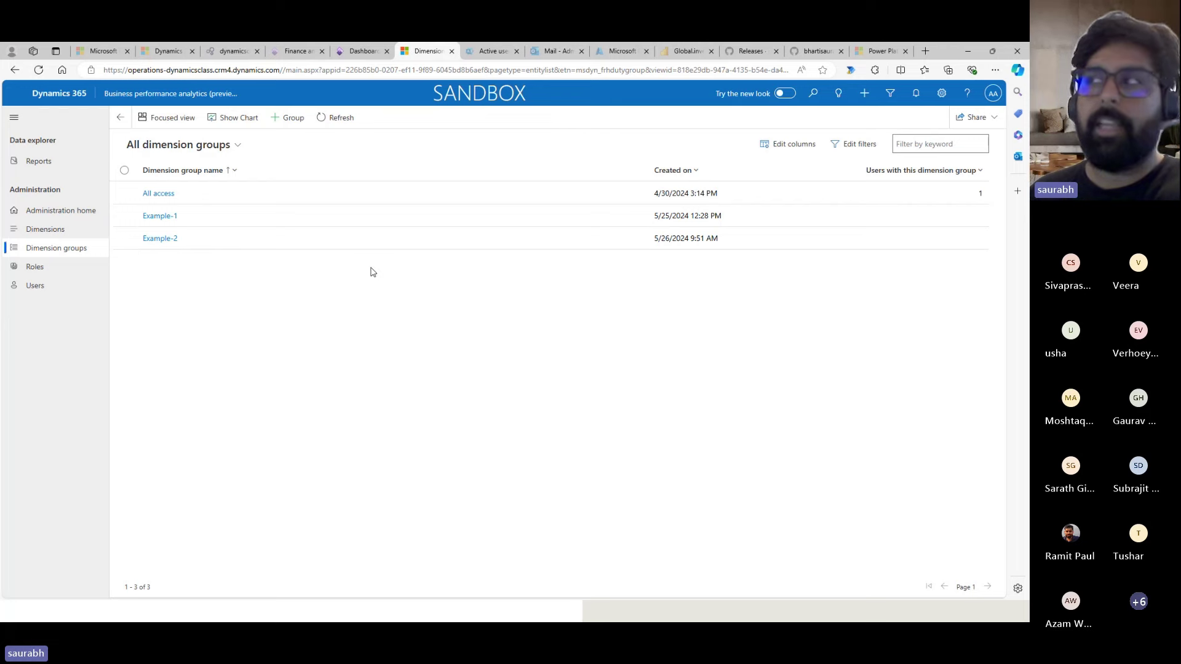
{"action": "left_click", "coordinate": [164, 216]}
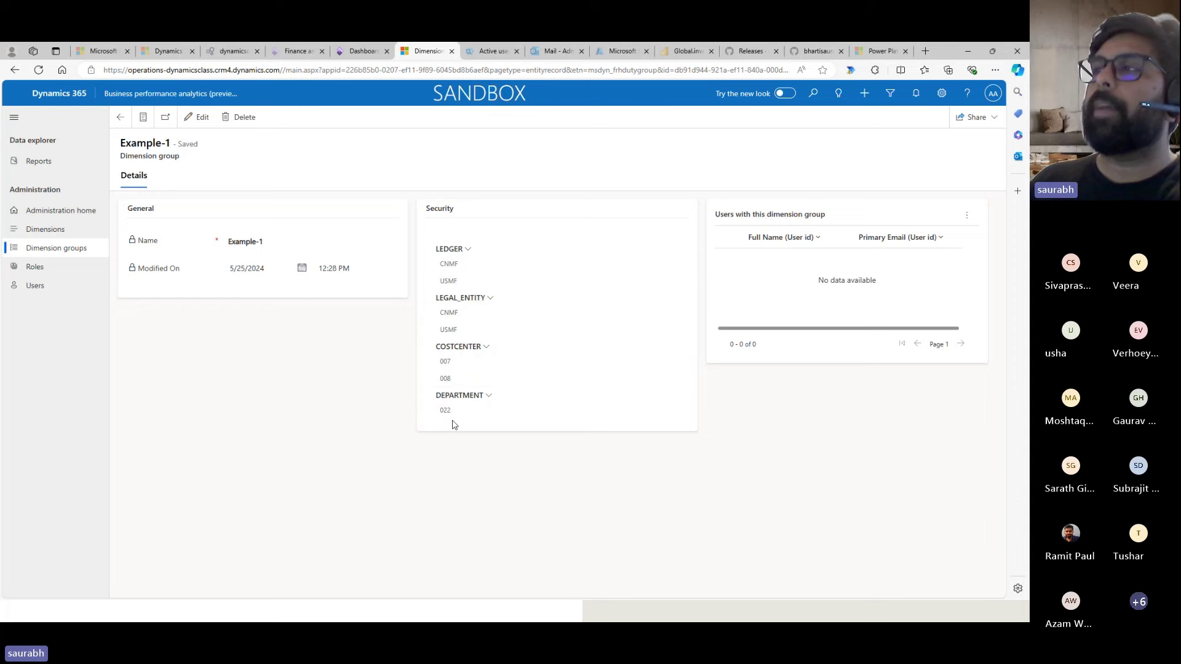
{"action": "left_click", "coordinate": [121, 117]}
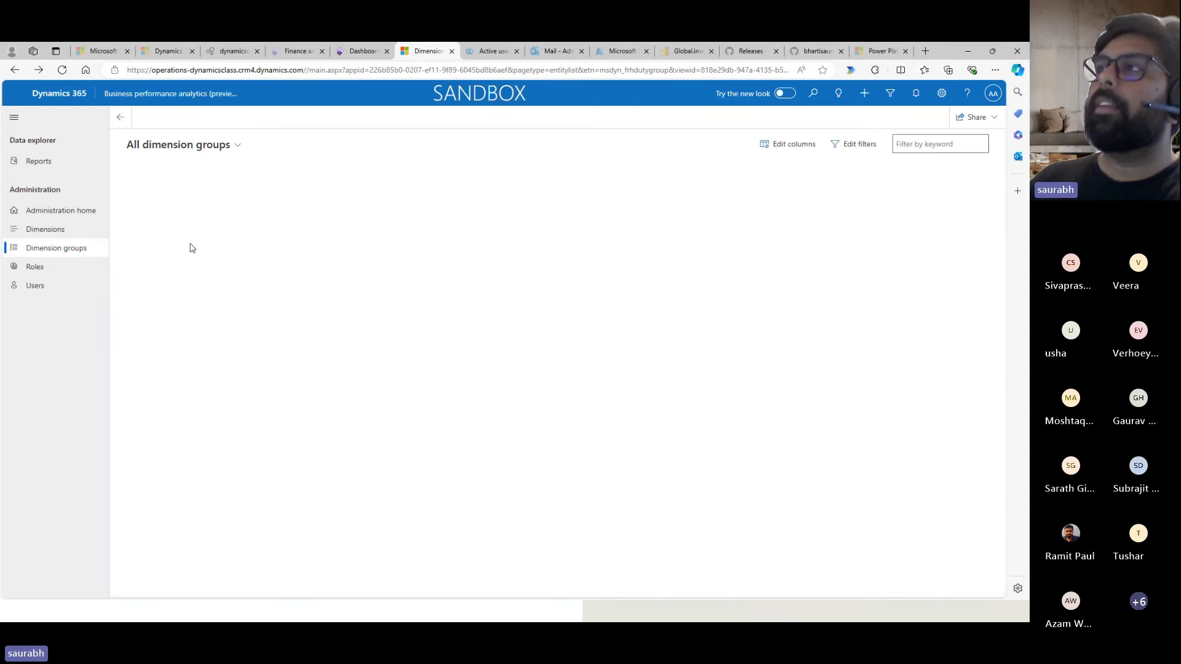
{"action": "left_click", "coordinate": [164, 242]}
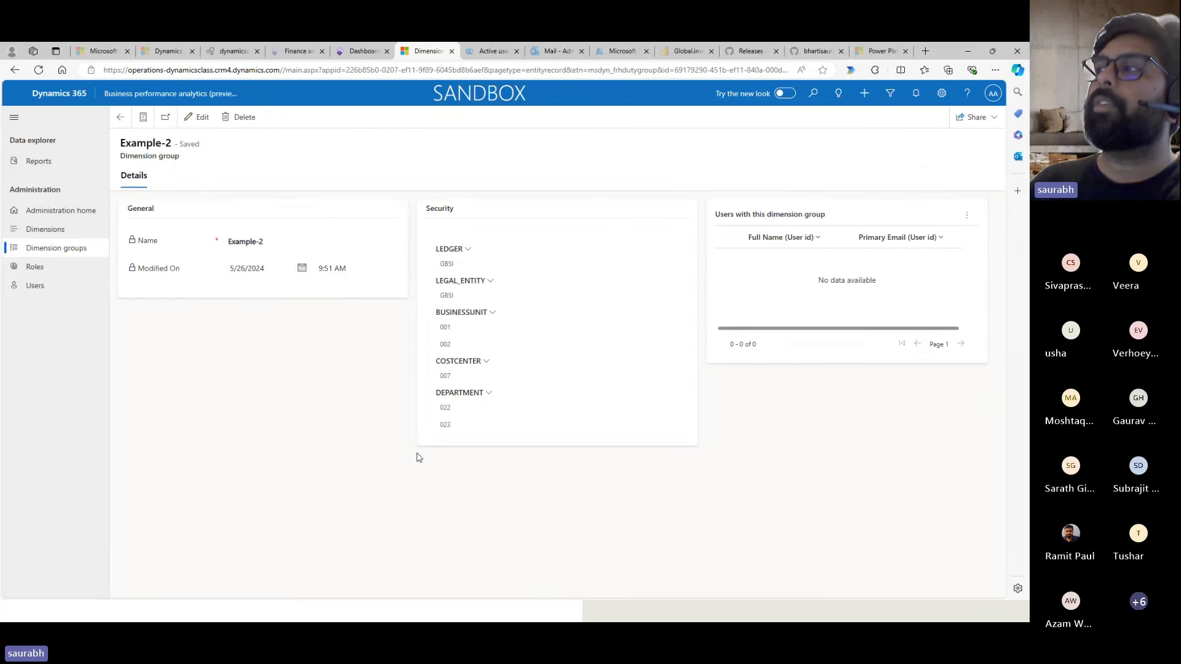
{"action": "left_click", "coordinate": [122, 125]}
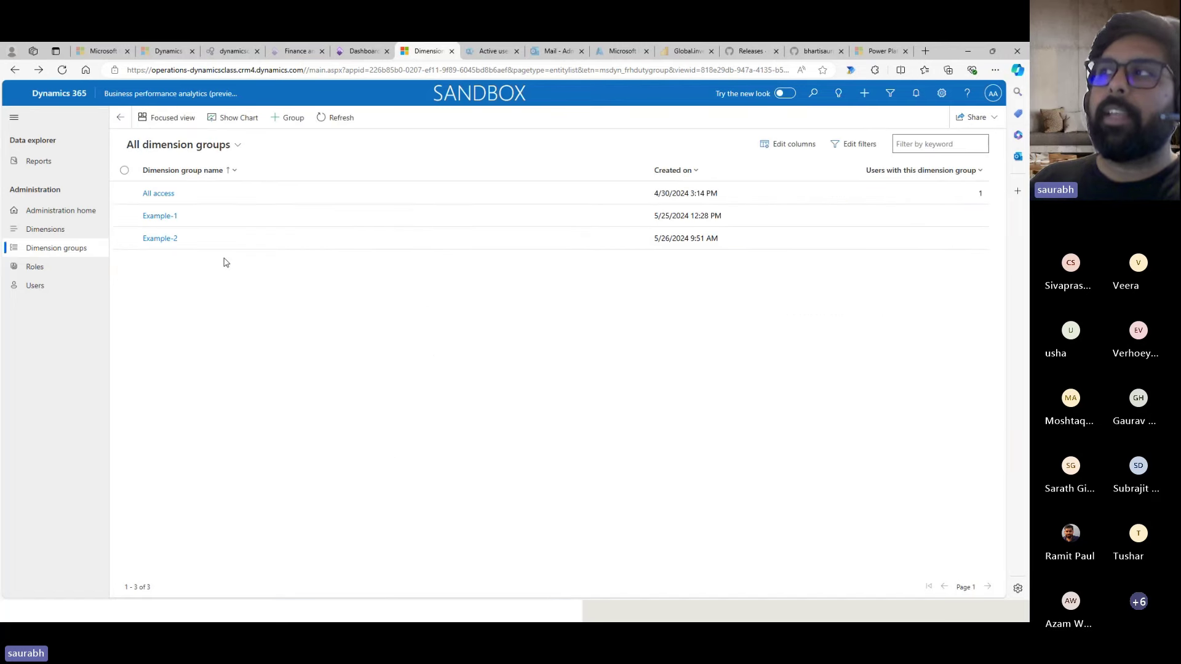
{"action": "left_click", "coordinate": [159, 238]}
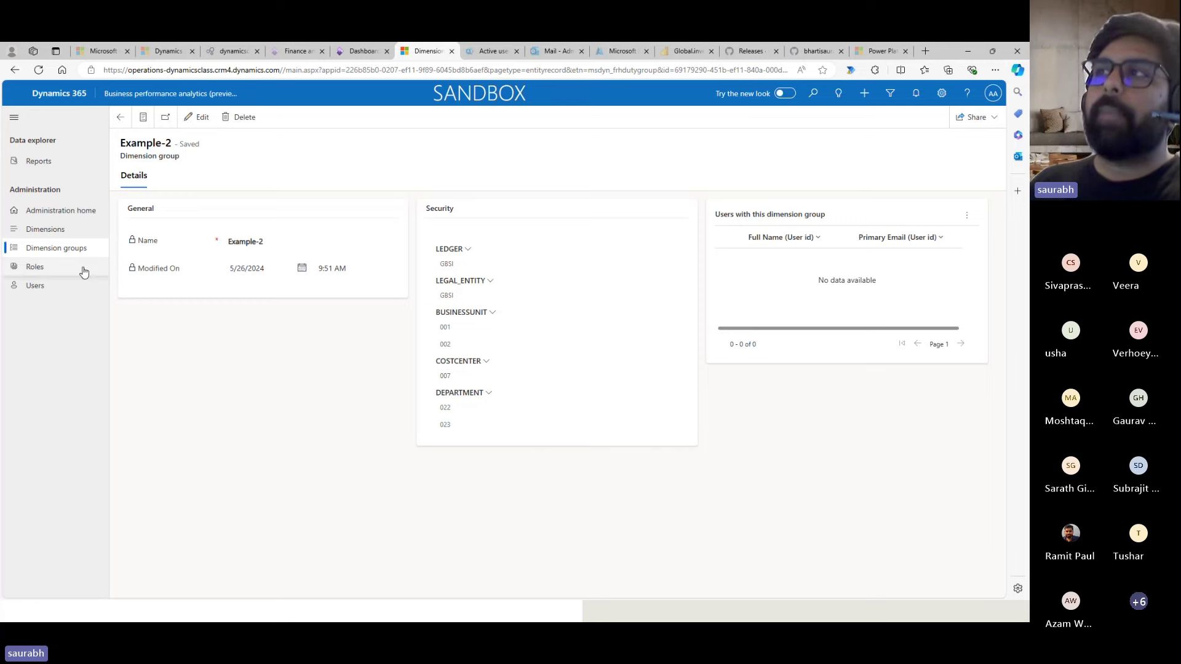
Step: View the dimension group access in the security details of the administrator's user record
{"action": "left_click", "coordinate": [52, 286]}
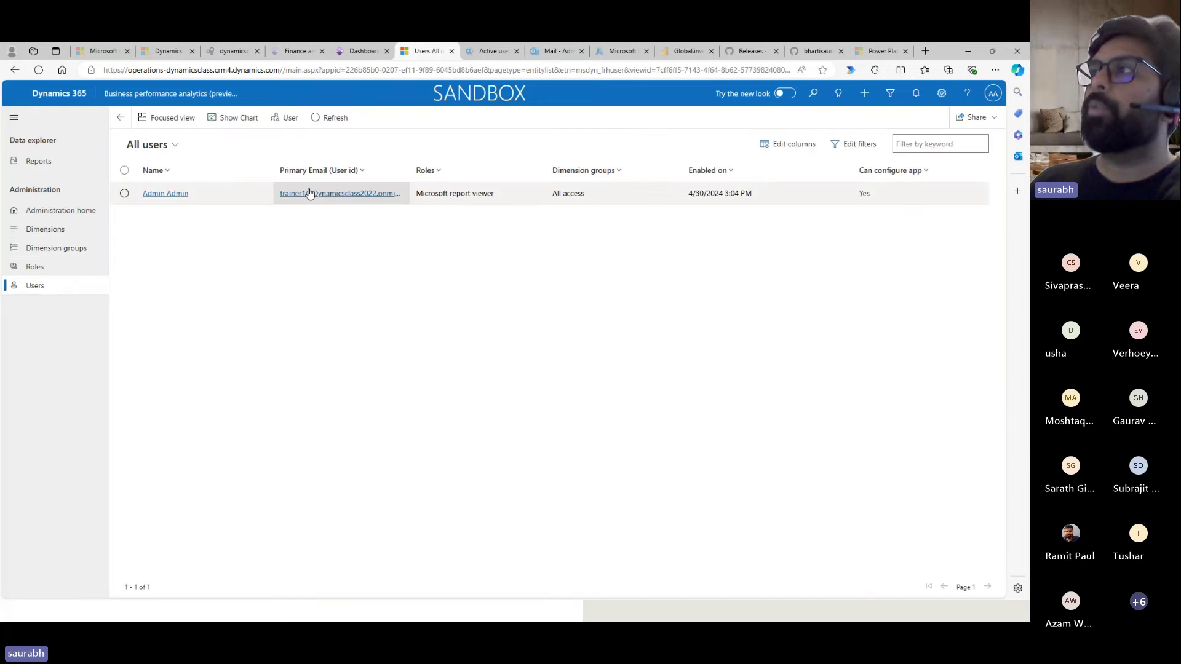
{"action": "left_click", "coordinate": [182, 194]}
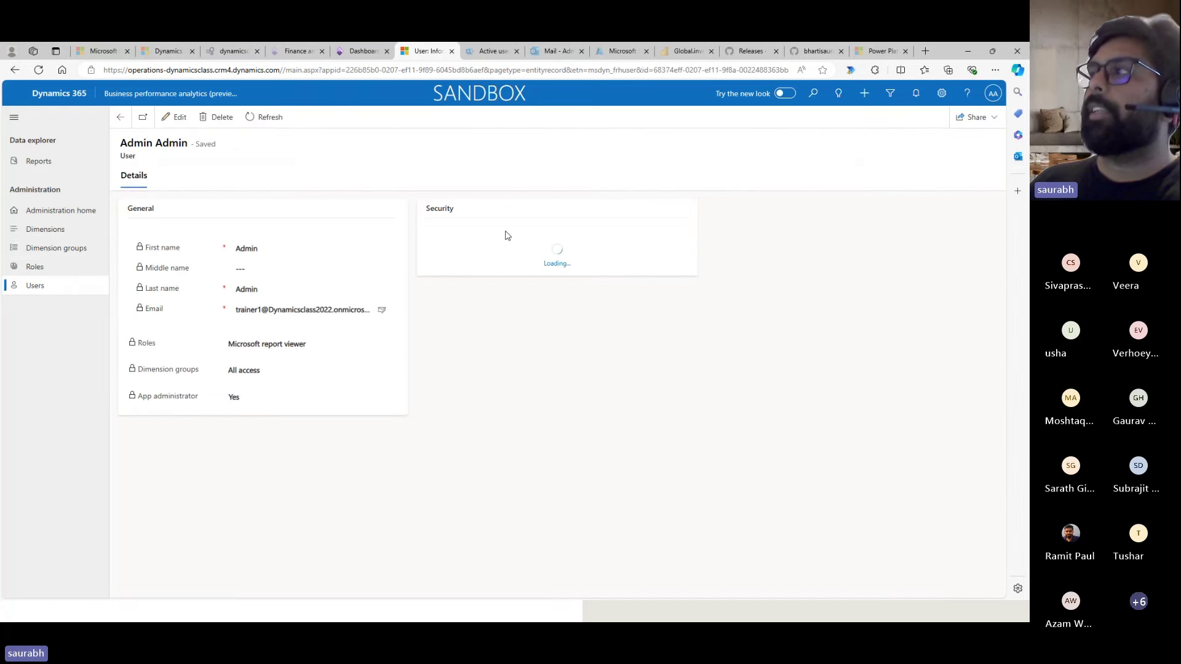
{"action": "left_click", "coordinate": [500, 246]}
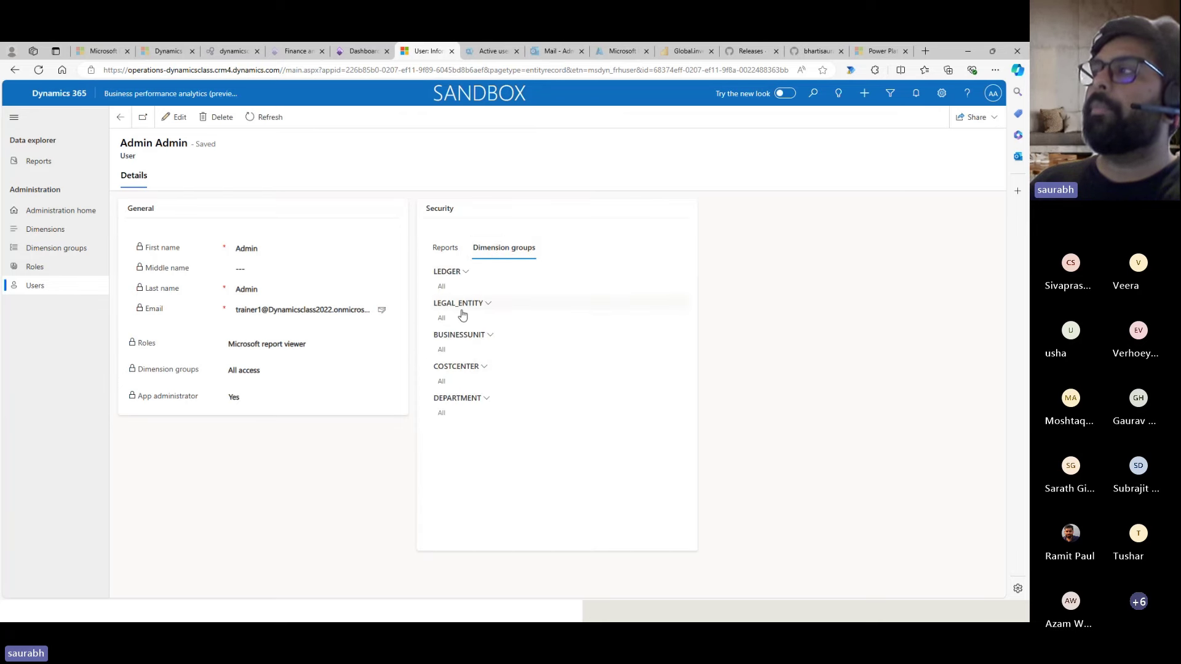
Step: Look over the list of security roles and the Administration home page
{"action": "left_click", "coordinate": [60, 271]}
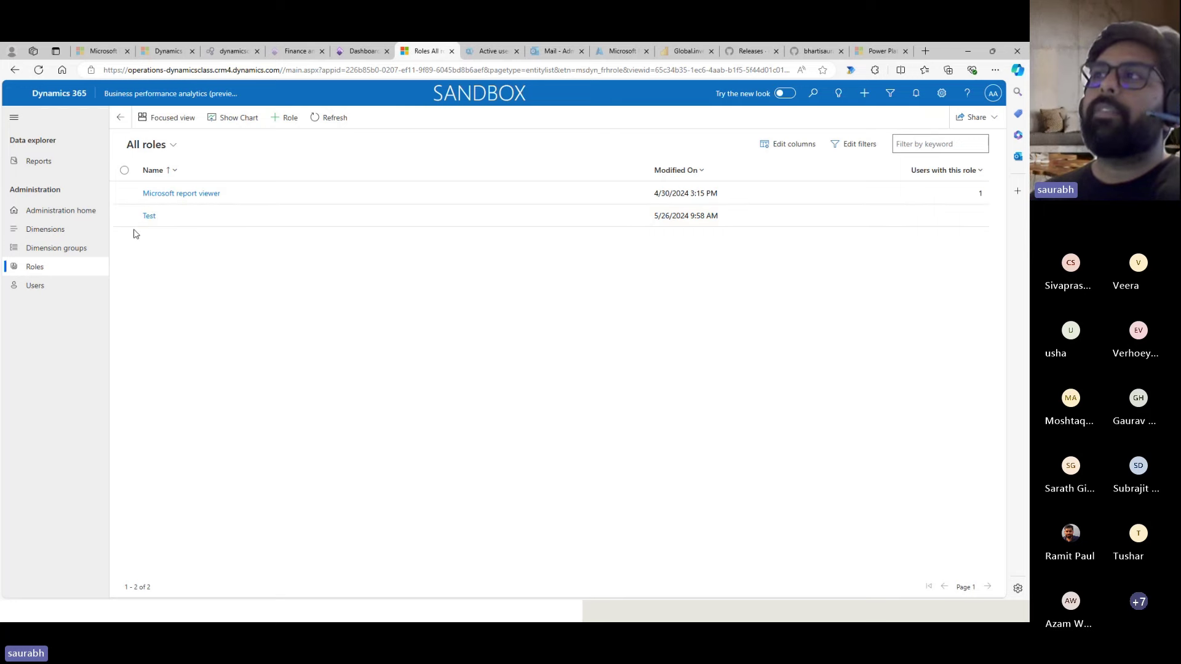
{"action": "left_click", "coordinate": [78, 213]}
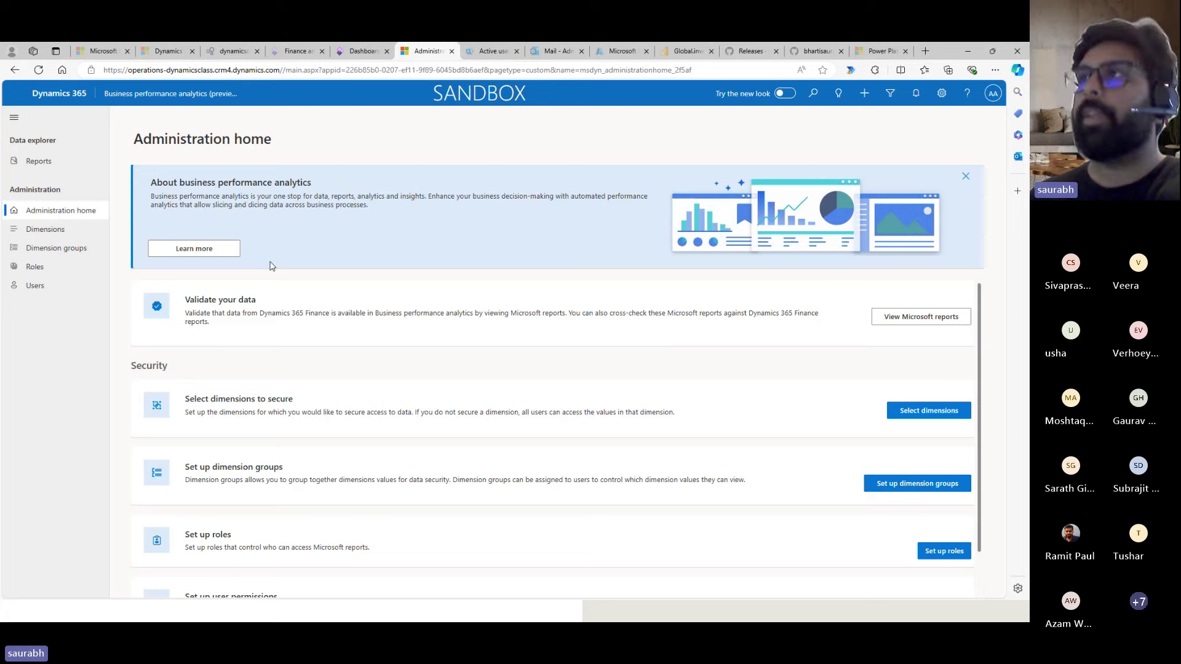
Step: View the Financial performance report and its legal entity filter choices, and return to the reports list
{"action": "left_click", "coordinate": [56, 160]}
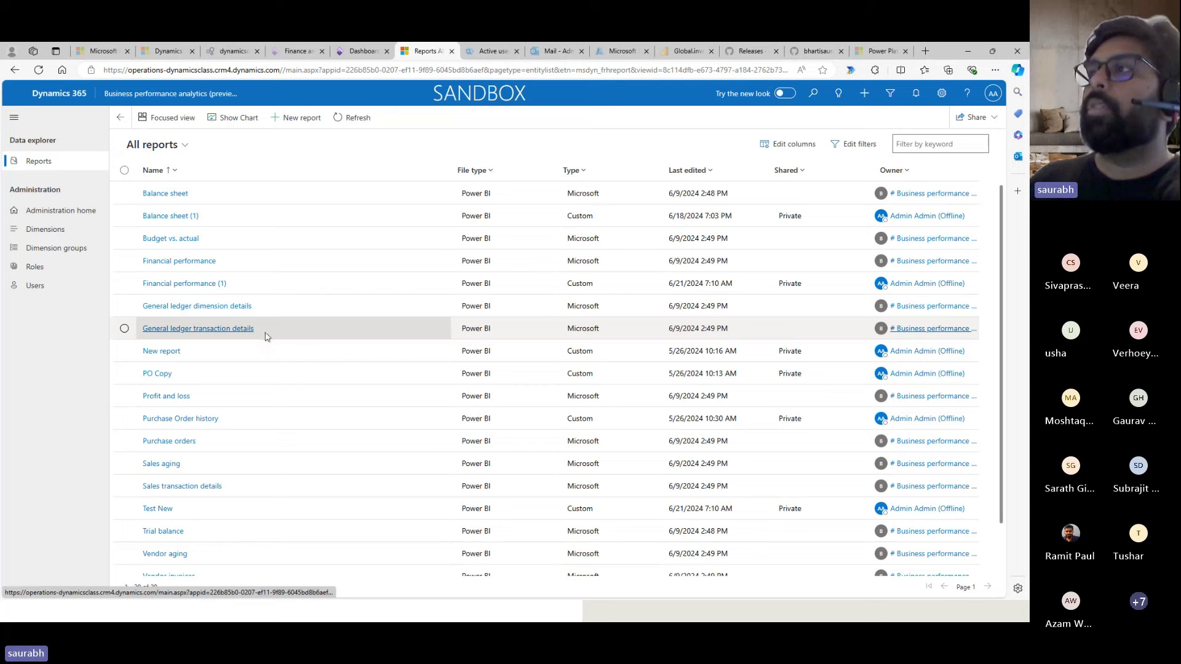
{"action": "left_click", "coordinate": [196, 266]}
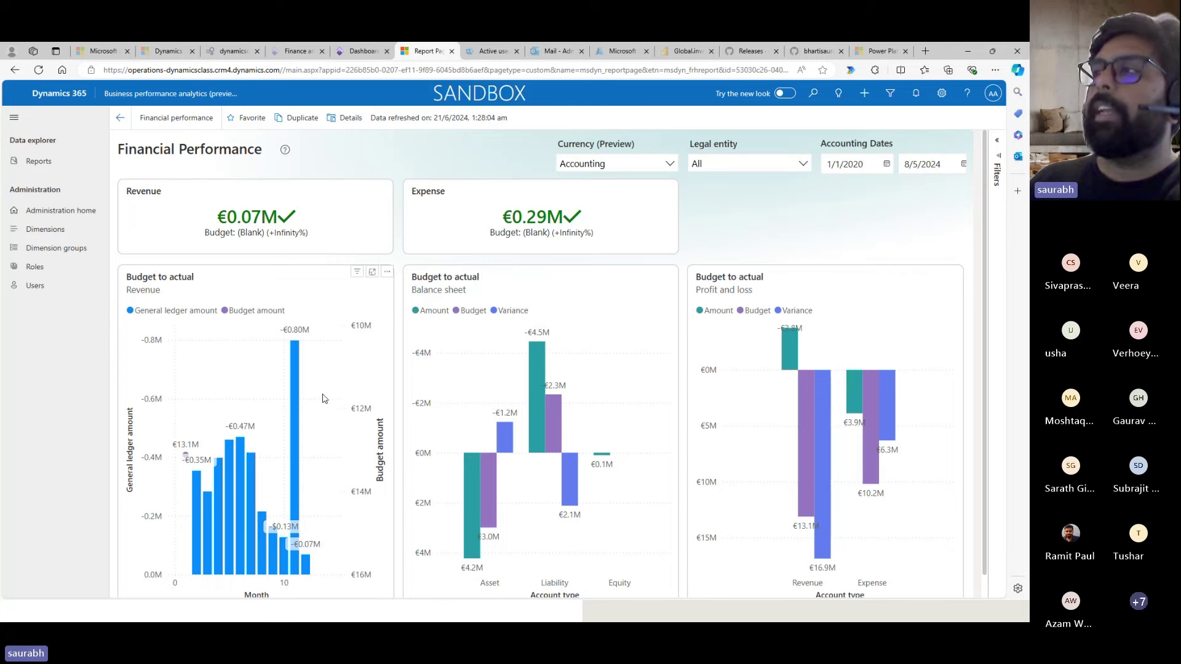
{"action": "left_click", "coordinate": [807, 167]}
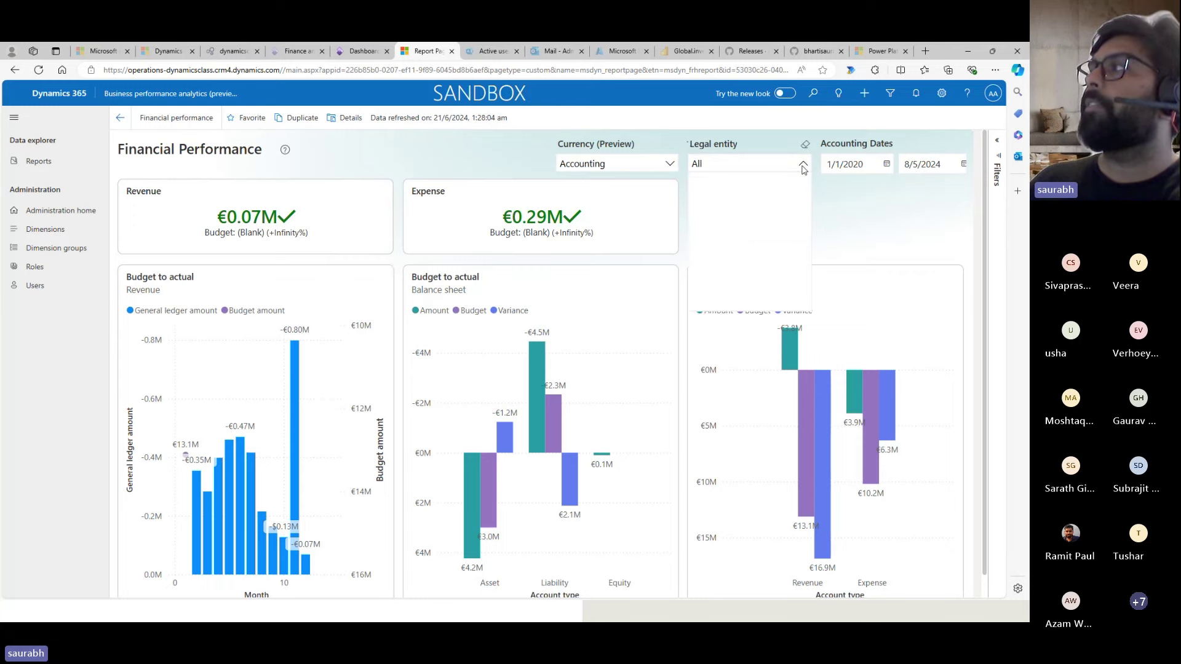
{"action": "left_click", "coordinate": [863, 201]}
{"action": "left_click", "coordinate": [119, 117]}
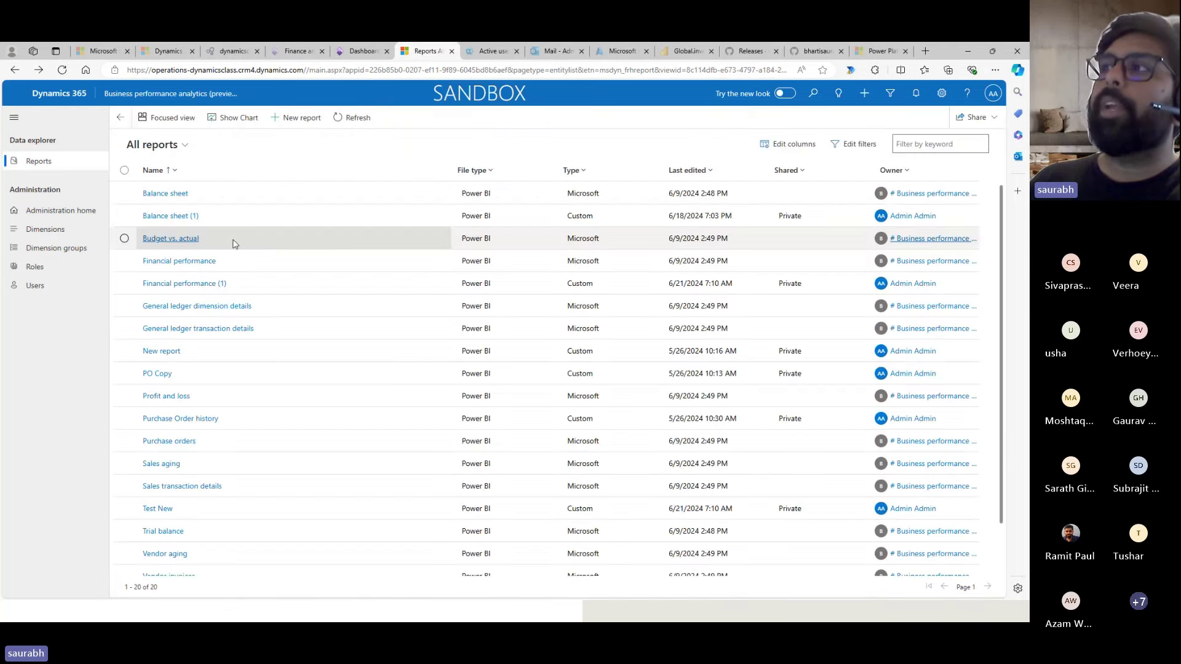
Step: Read through the ledger account rows of the Balance sheet report and return to the reports list
{"action": "left_click", "coordinate": [165, 194]}
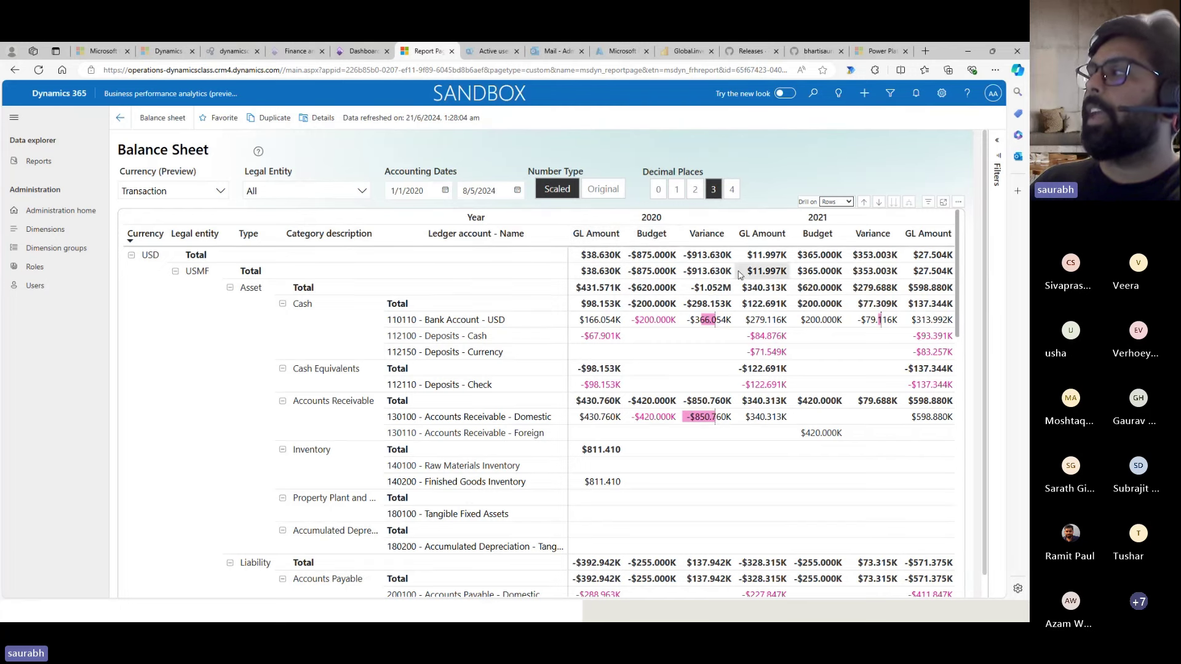
{"action": "scroll", "coordinate": [722, 277], "scroll_direction": "down", "scroll_amount": 1}
{"action": "scroll", "coordinate": [722, 278], "scroll_direction": "down", "scroll_amount": 5}
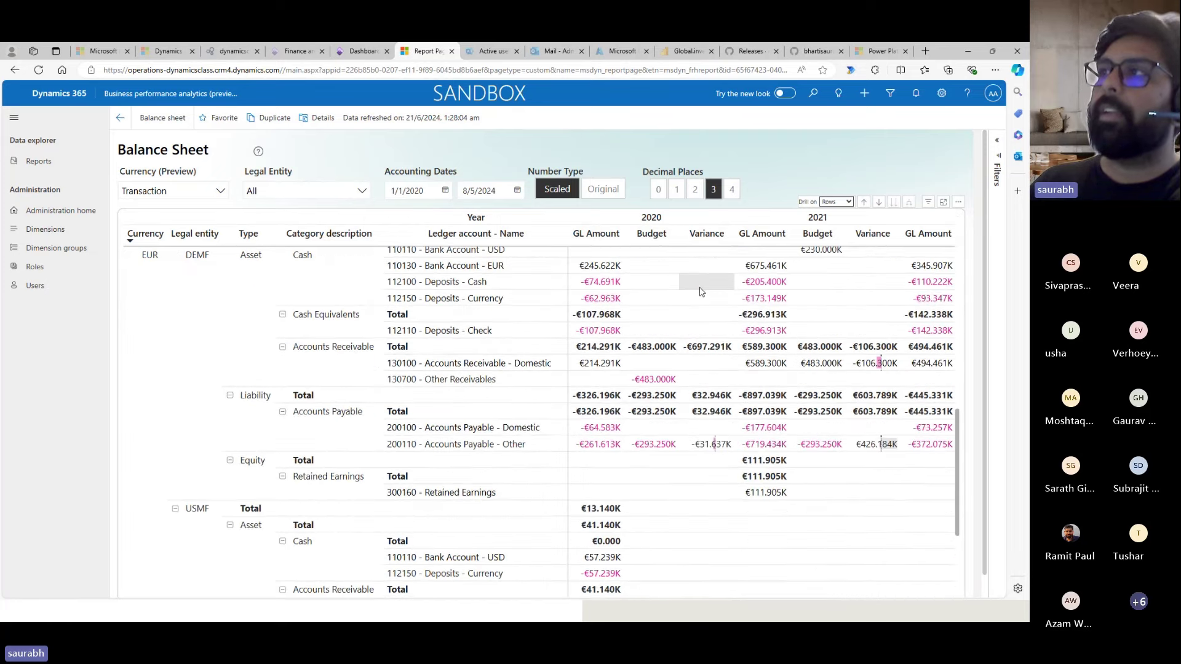
{"action": "left_click", "coordinate": [128, 121]}
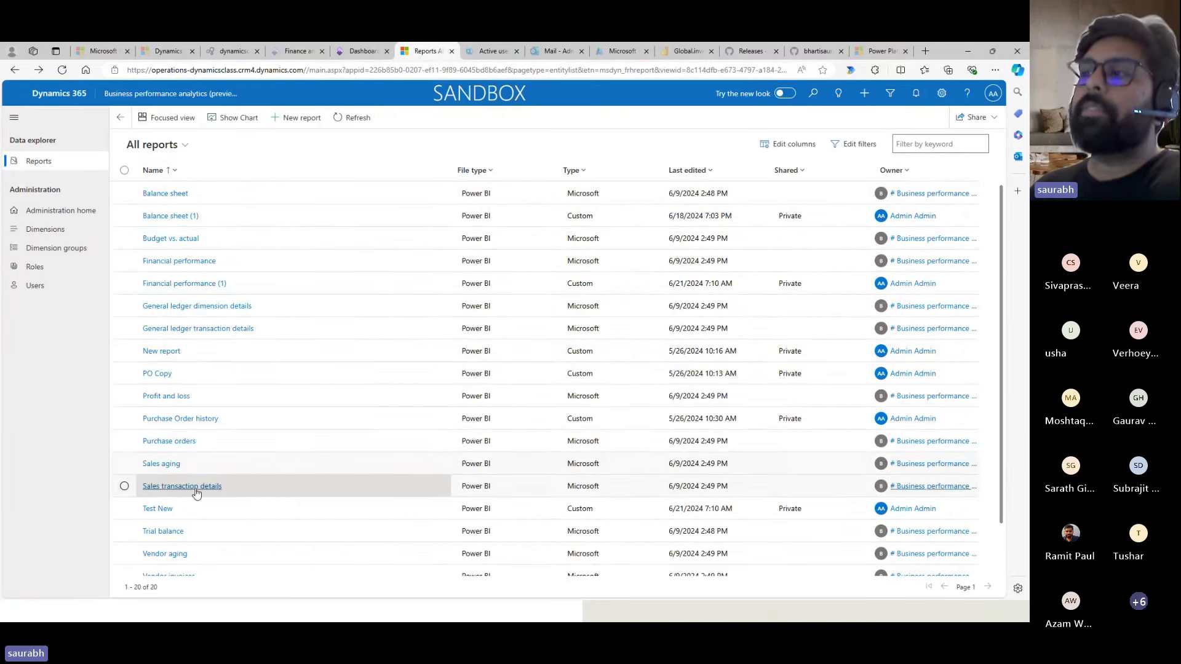
Step: View the Vendor aging report, and look through the full list of reports
{"action": "scroll", "coordinate": [203, 537], "scroll_direction": "down", "scroll_amount": 3}
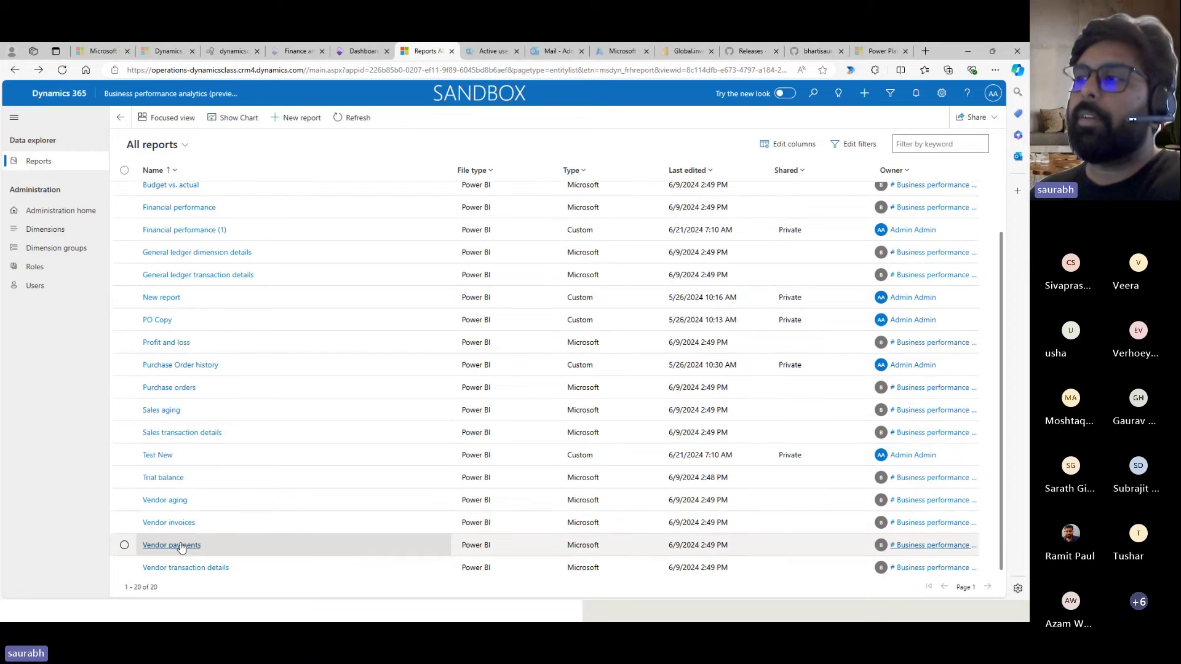
{"action": "left_click", "coordinate": [164, 501]}
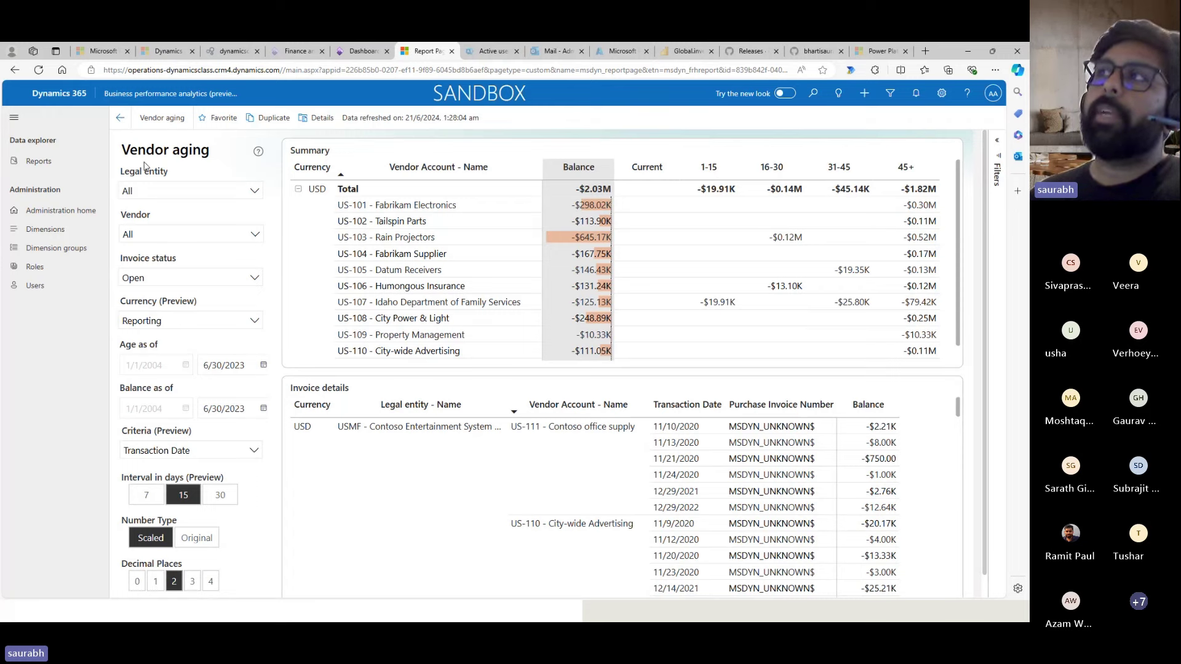
{"action": "left_click", "coordinate": [119, 117]}
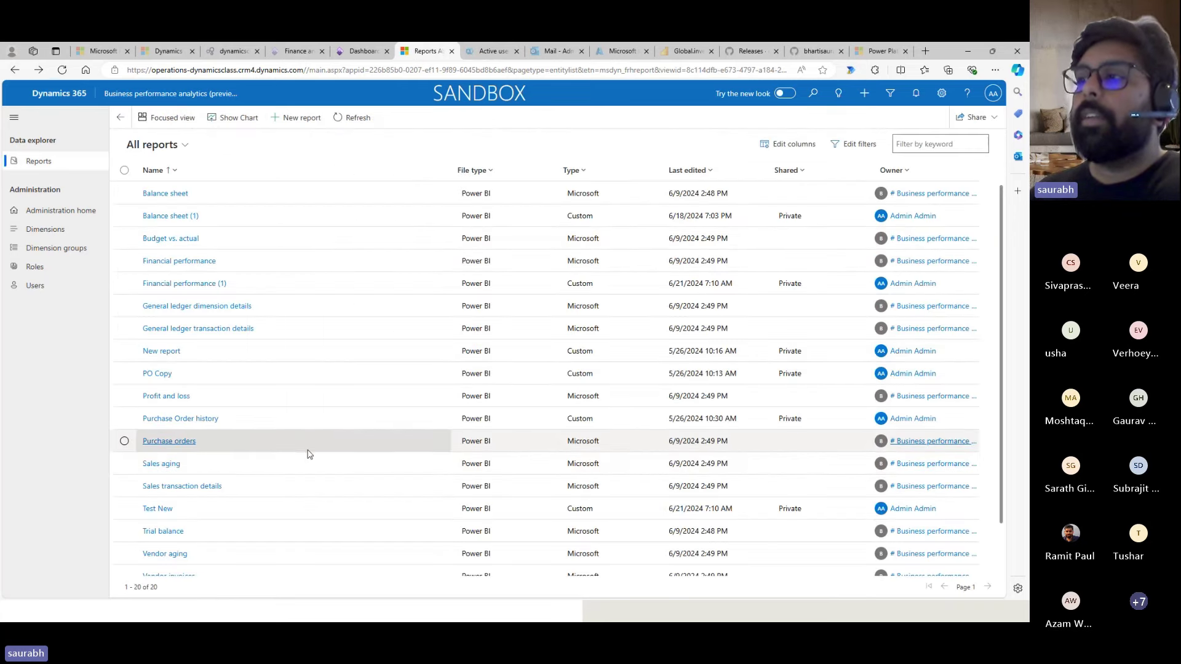
{"action": "scroll", "coordinate": [317, 398], "scroll_direction": "down", "scroll_amount": 3}
{"action": "scroll", "coordinate": [319, 401], "scroll_direction": "up", "scroll_amount": 3}
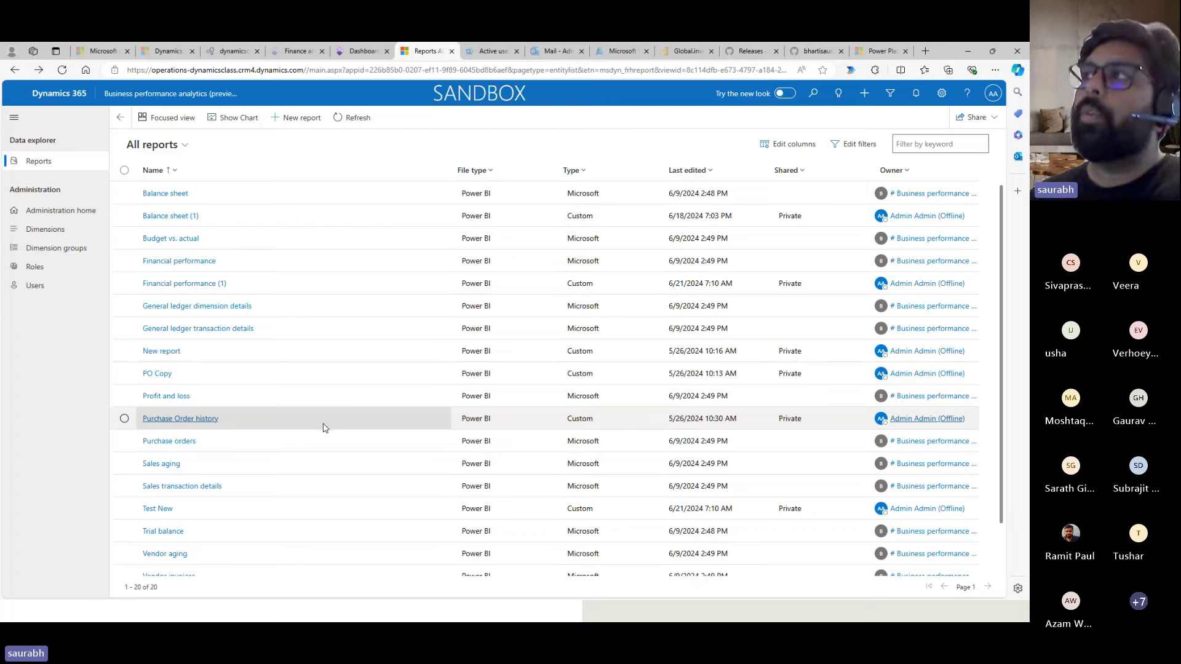
Step: Create a new PowerBI report named "Session report", starting with a blank report
{"action": "left_click", "coordinate": [287, 126]}
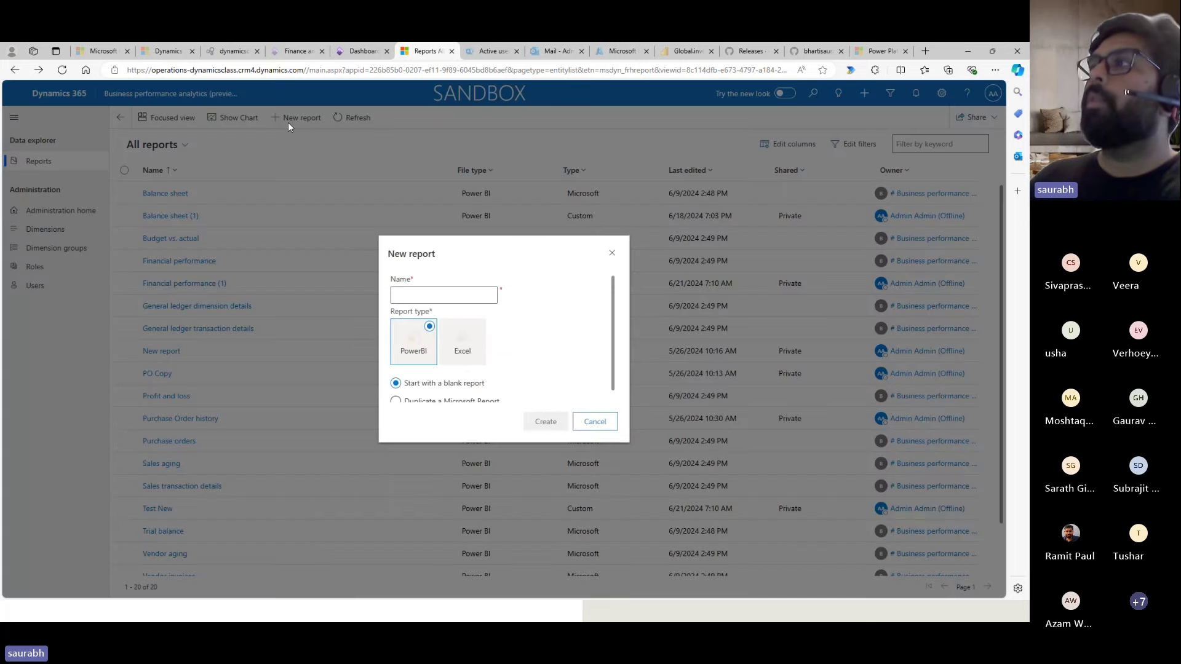
{"action": "left_click", "coordinate": [415, 296]}
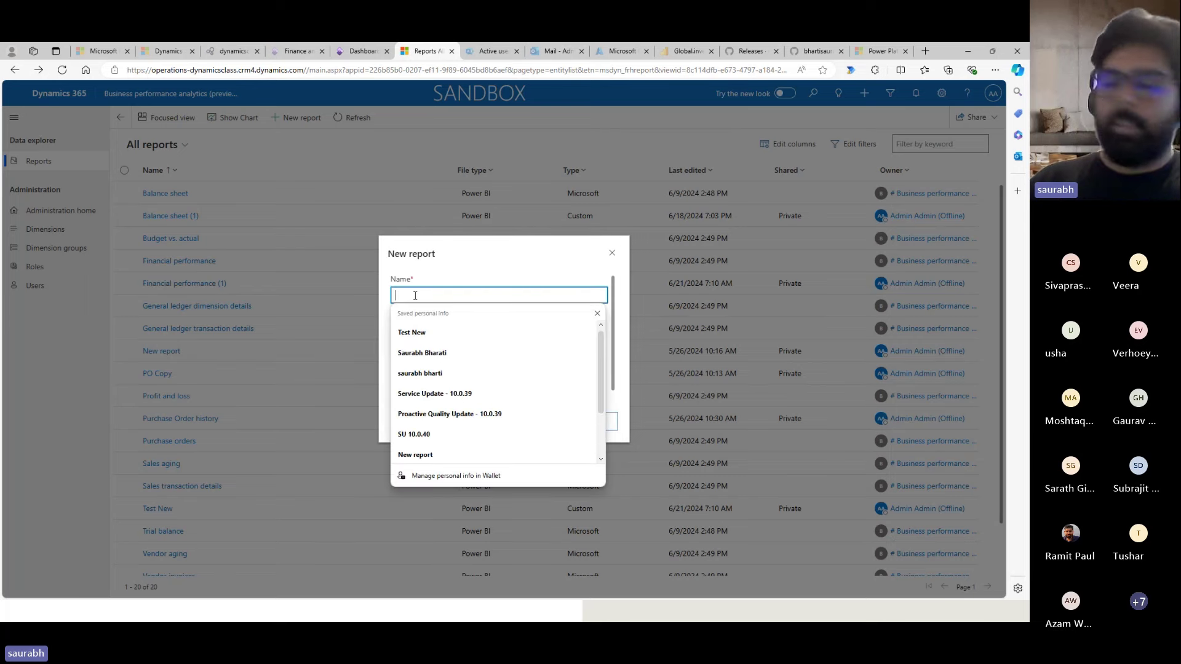
{"action": "type", "text": "Session "}
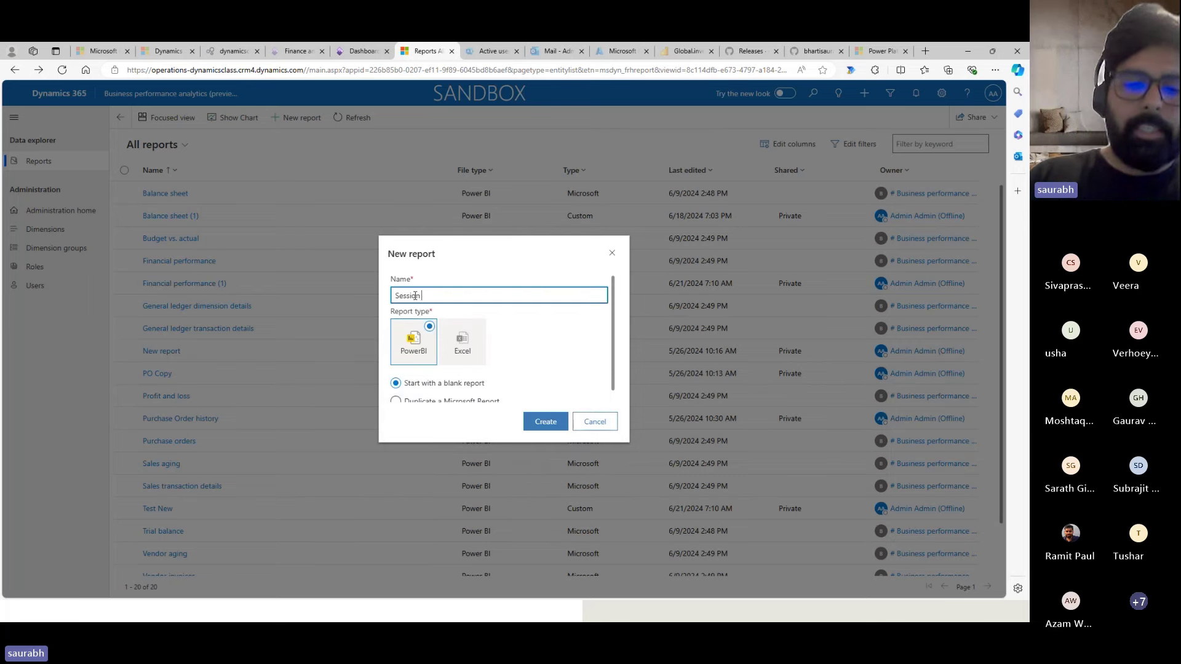
{"action": "type", "text": "report"}
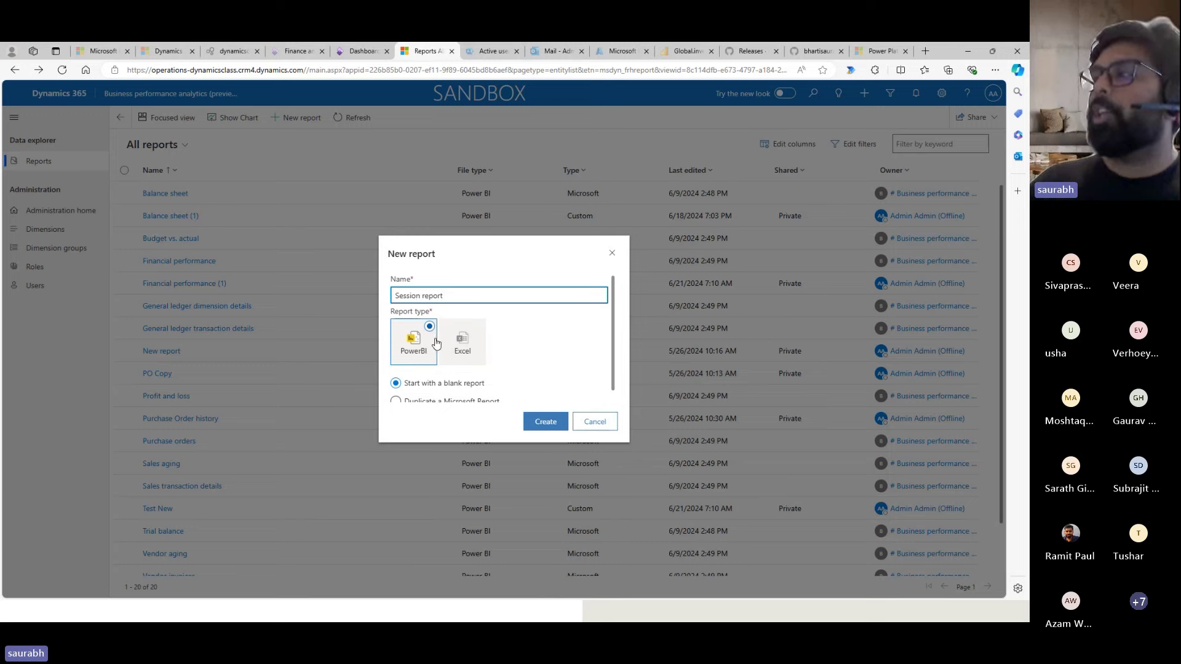
{"action": "scroll", "coordinate": [436, 342], "scroll_direction": "down", "scroll_amount": 1}
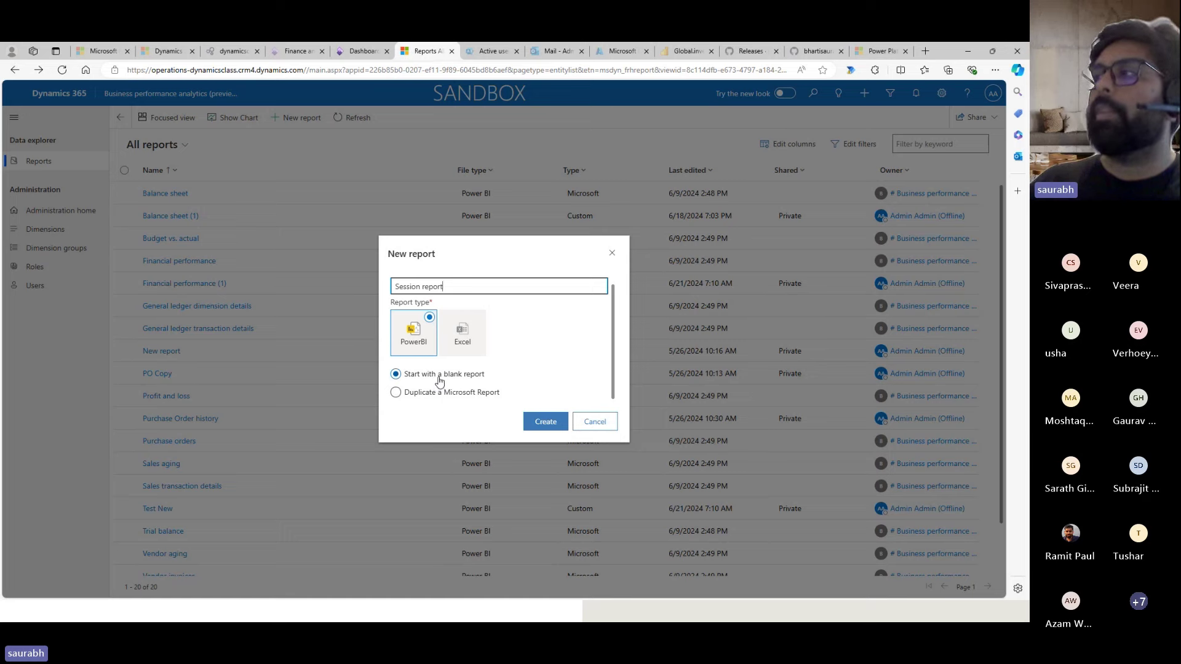
{"action": "left_click", "coordinate": [546, 425]}
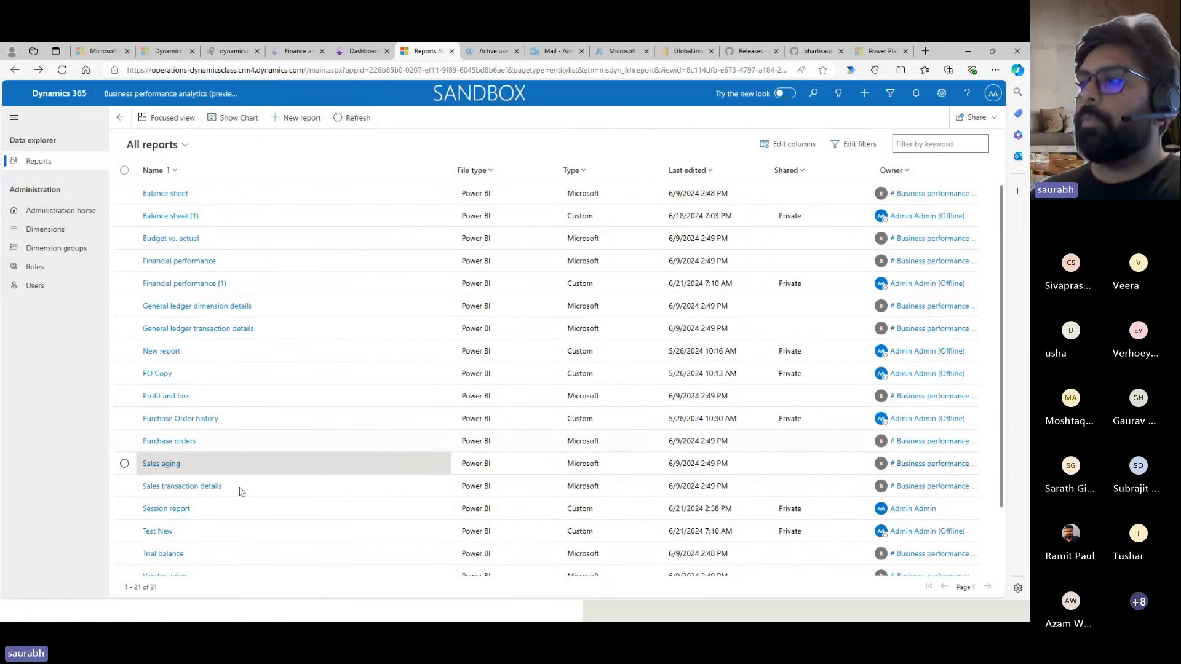
Step: Open Session report for editing and widen the Visualizations pane
{"action": "left_click", "coordinate": [158, 510]}
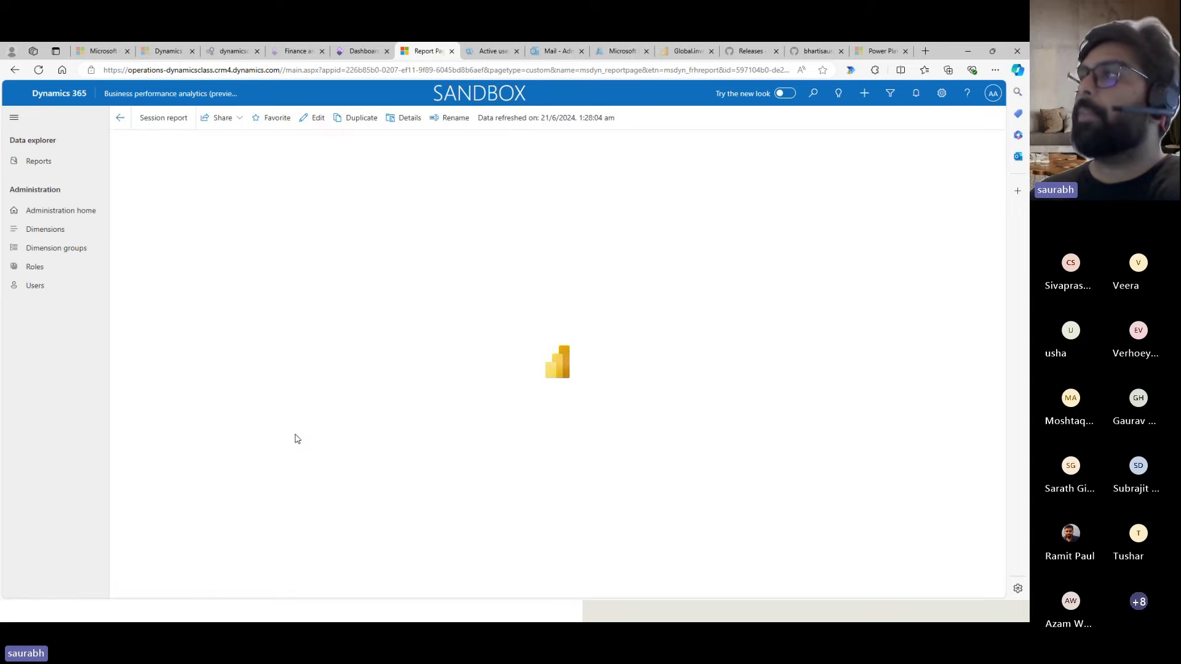
{"action": "left_click", "coordinate": [315, 119]}
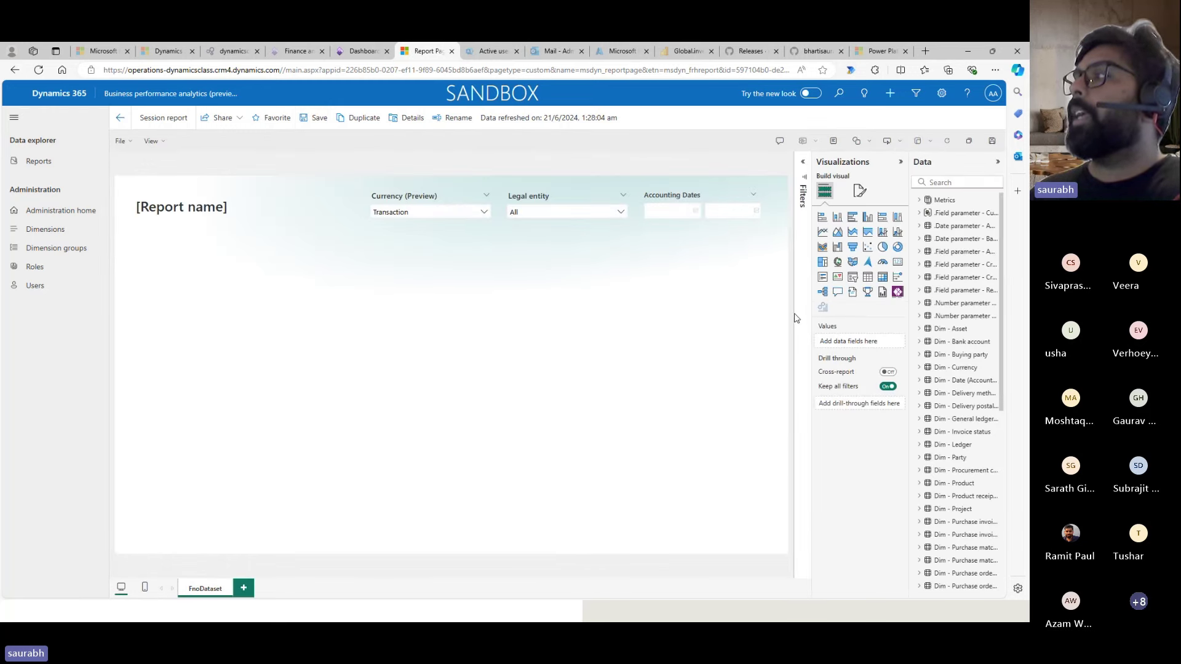
{"action": "left_click_drag", "start_coordinate": [812, 332], "coordinate": [724, 329]}
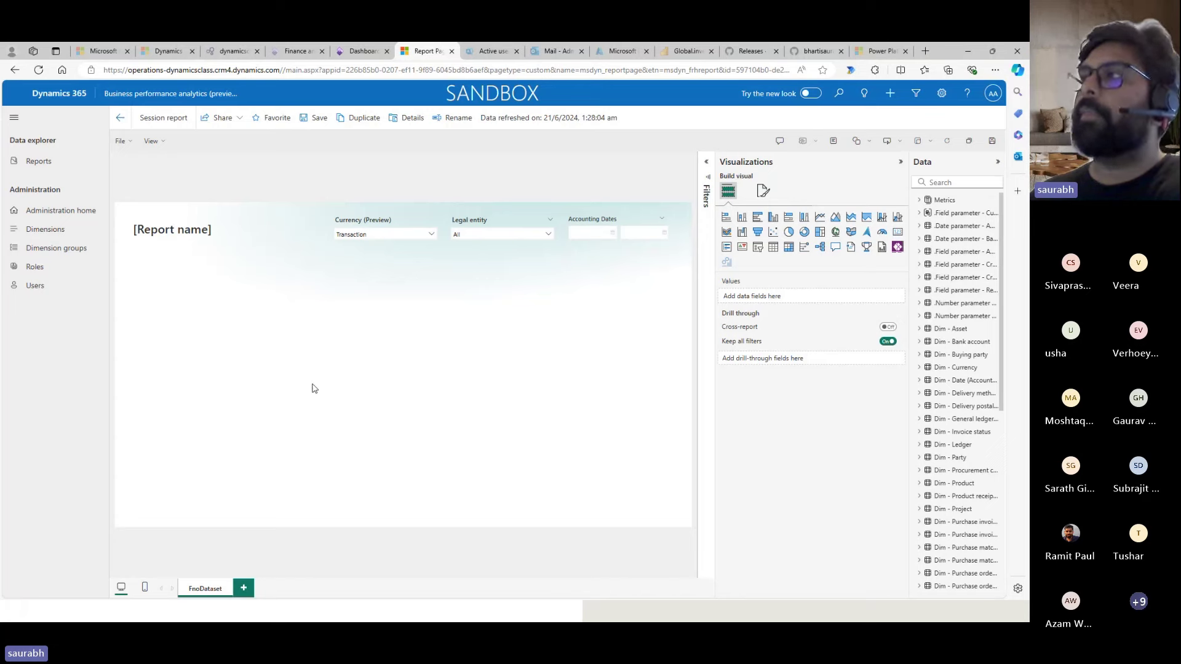
Step: Replace the title text of the report name text box with "Test Report"
{"action": "left_click", "coordinate": [177, 231]}
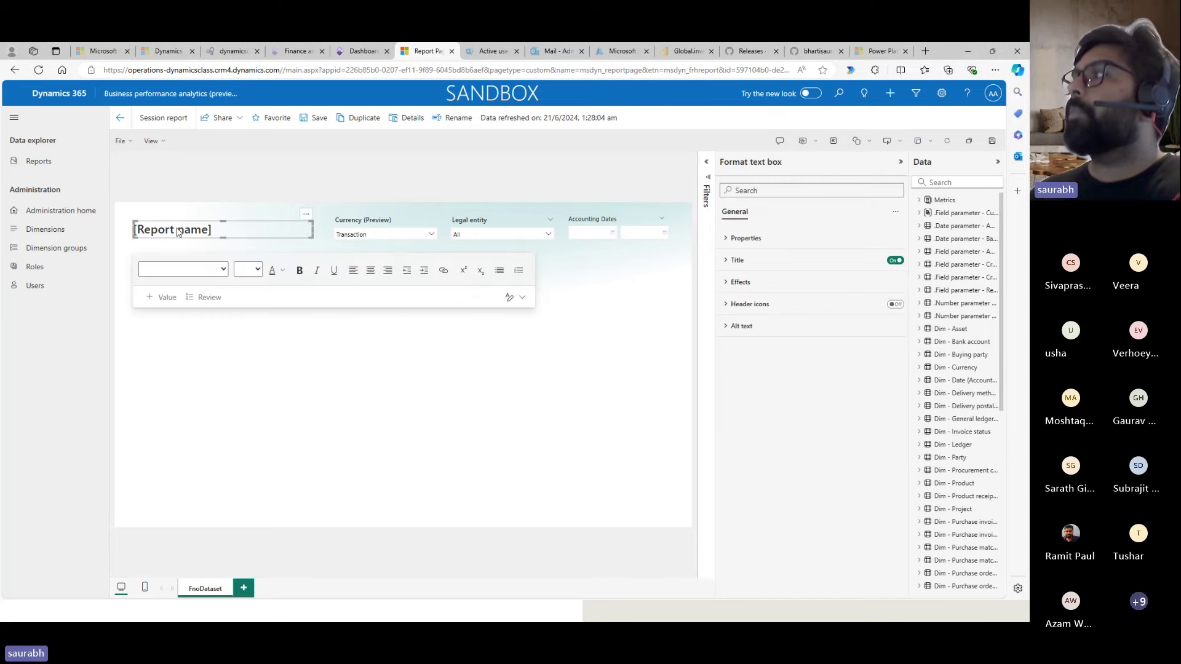
{"action": "left_click", "coordinate": [728, 260]}
{"action": "left_click_drag", "start_coordinate": [777, 316], "coordinate": [724, 314]}
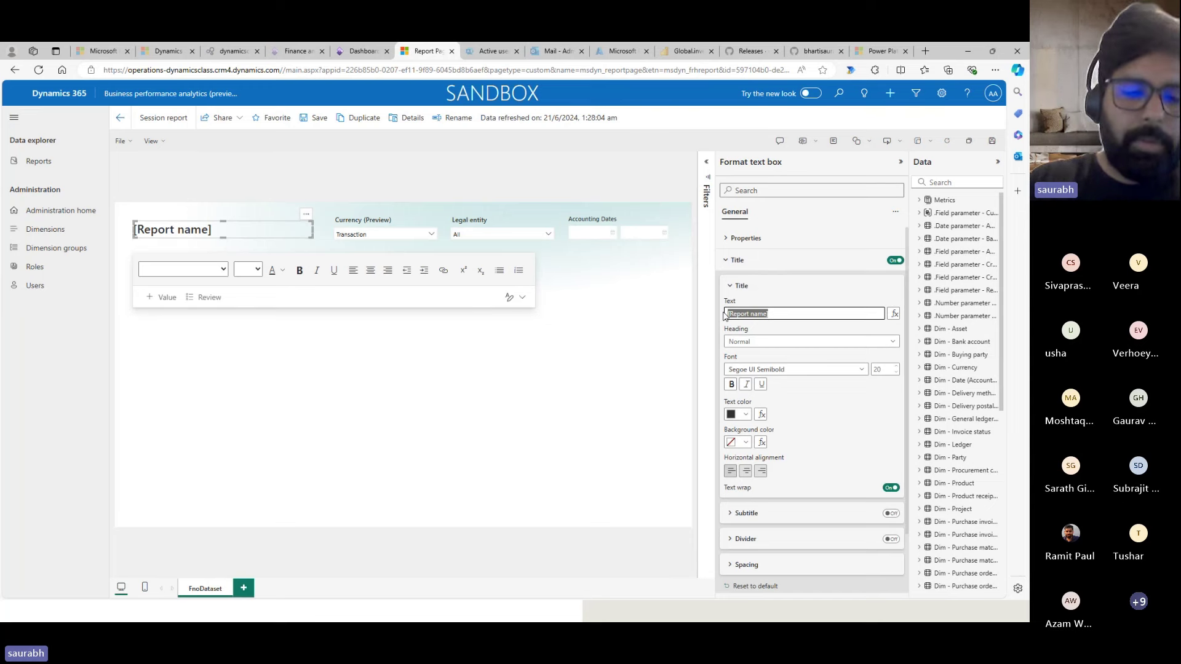
{"action": "type", "text": "Test Report"}
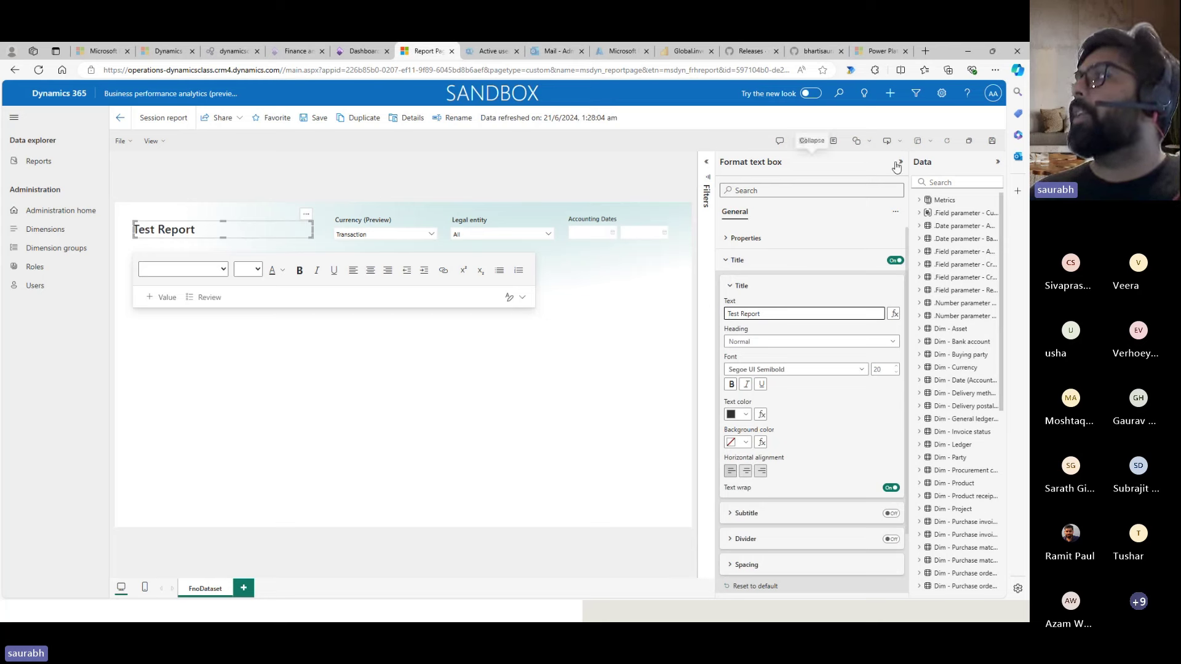
{"action": "left_click", "coordinate": [579, 309]}
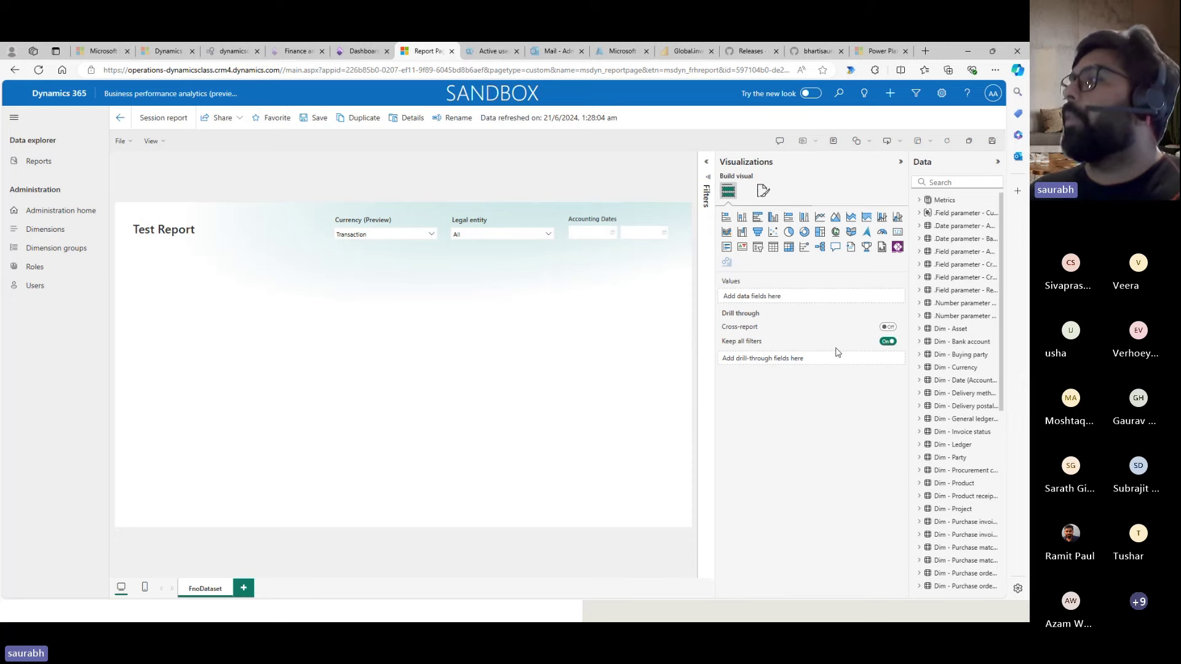
Step: Widen the Data pane and look through the available parameter, dimension and fact tables
{"action": "left_click_drag", "start_coordinate": [909, 331], "coordinate": [779, 333]}
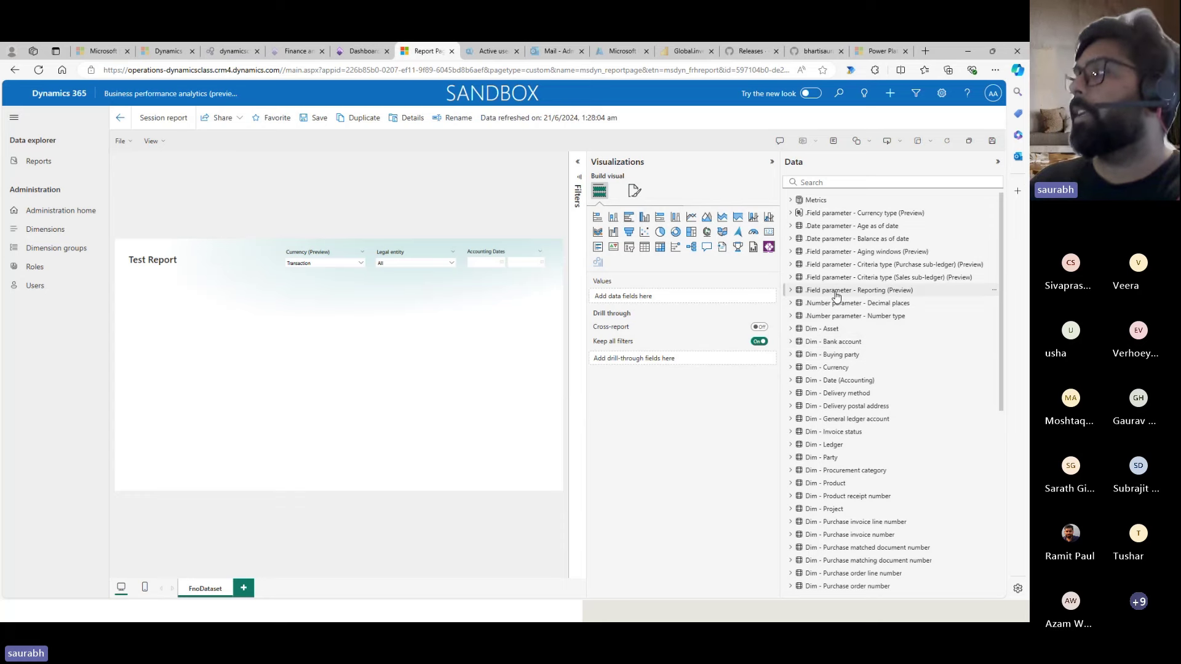
{"action": "scroll", "coordinate": [838, 299], "scroll_direction": "down", "scroll_amount": 1}
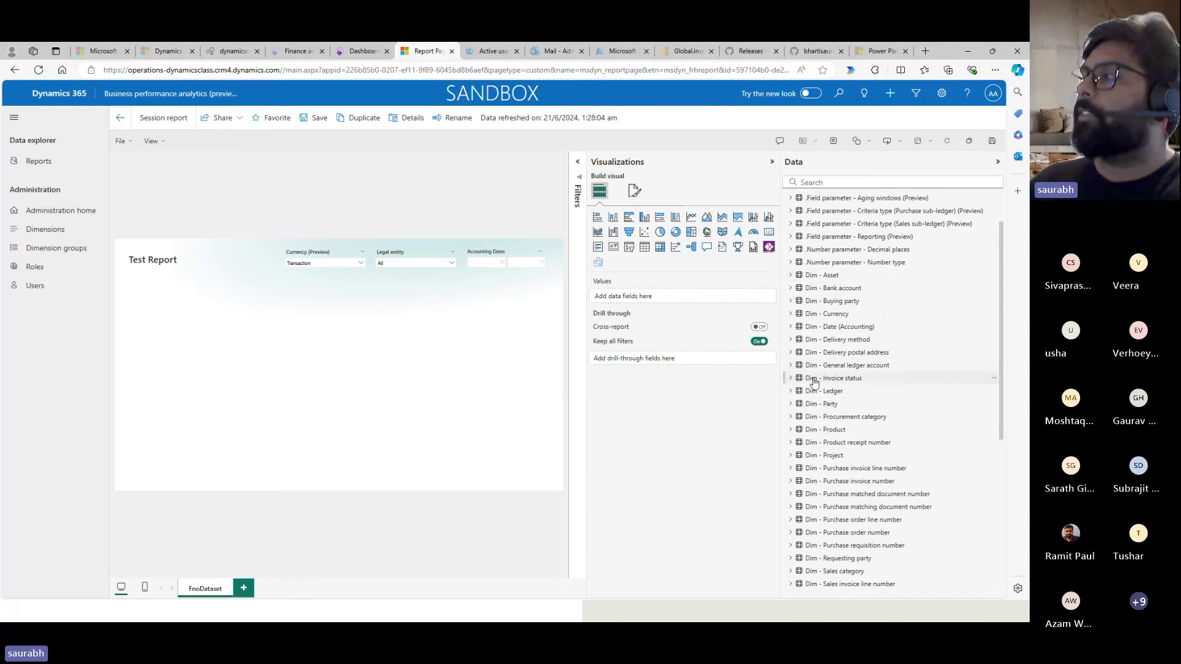
{"action": "scroll", "coordinate": [813, 392], "scroll_direction": "down", "scroll_amount": 5}
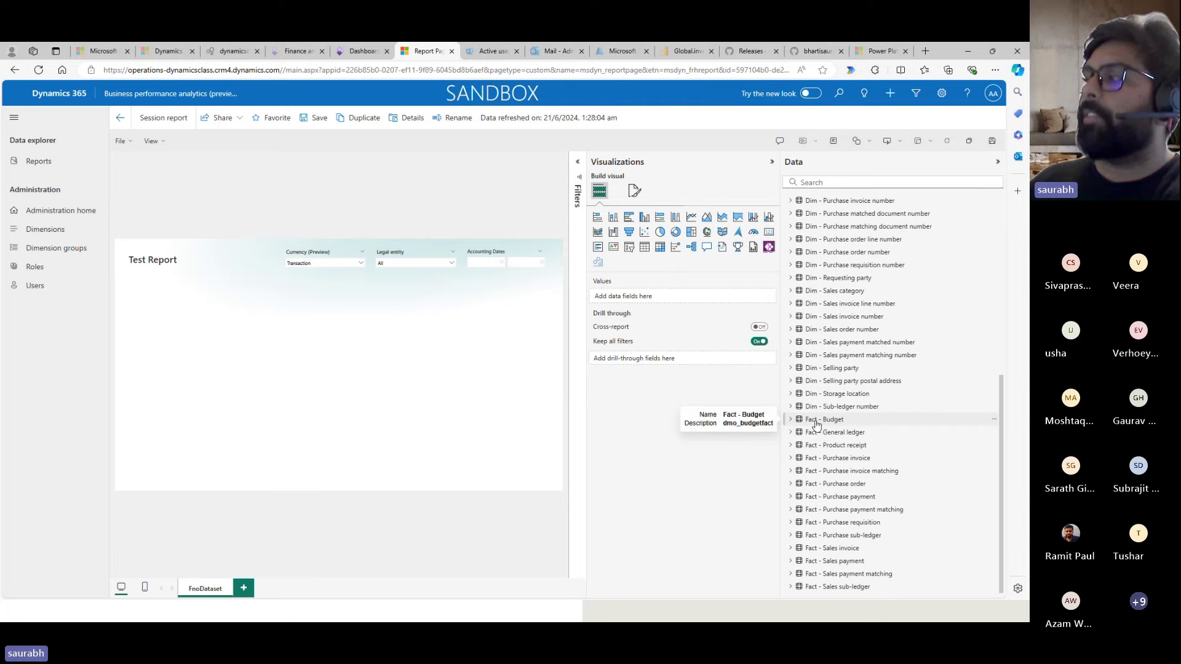
{"action": "scroll", "coordinate": [849, 363], "scroll_direction": "up", "scroll_amount": 6}
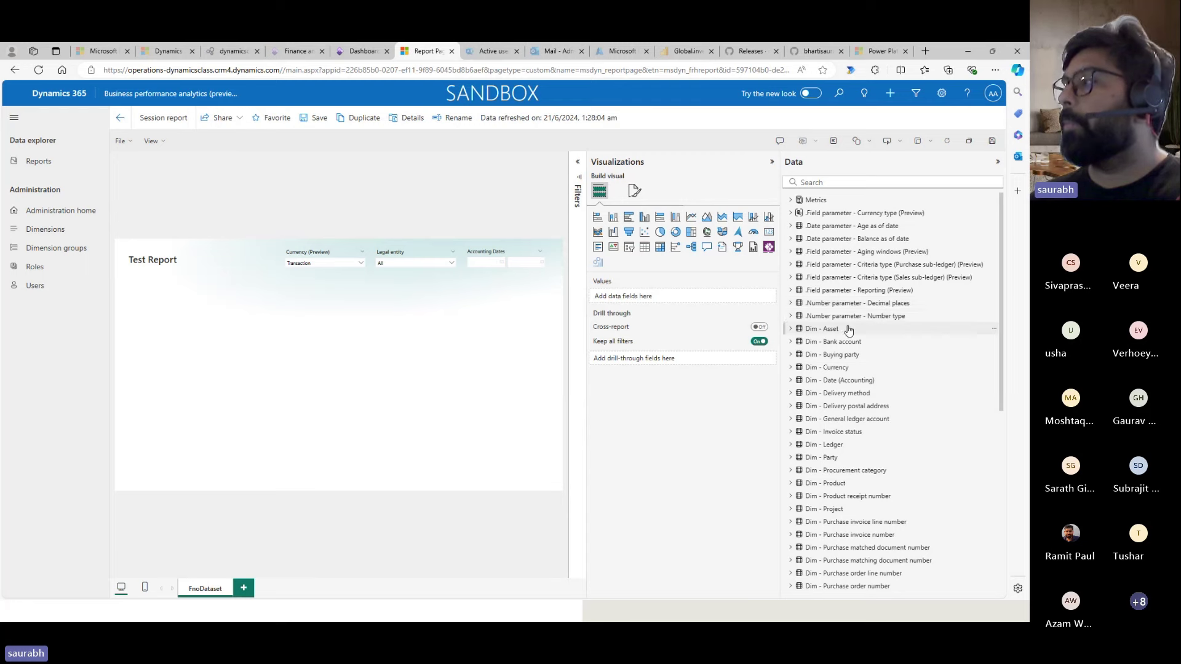
{"action": "scroll", "coordinate": [834, 324], "scroll_direction": "down", "scroll_amount": 1}
{"action": "scroll", "coordinate": [831, 324], "scroll_direction": "down", "scroll_amount": 1}
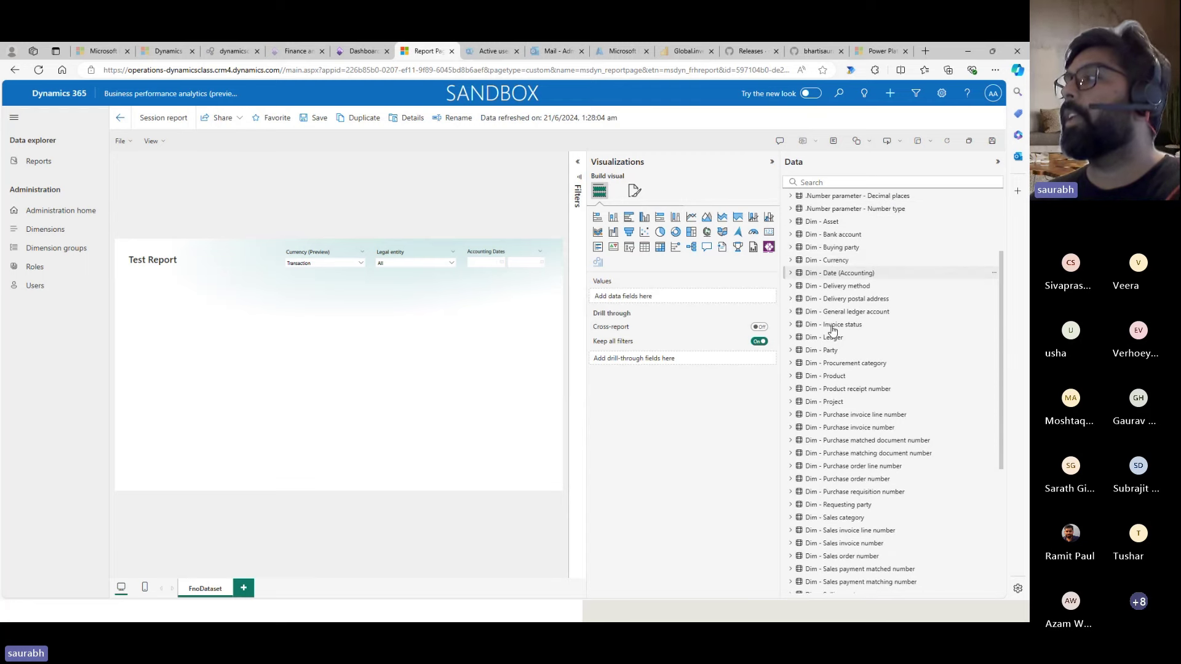
{"action": "scroll", "coordinate": [831, 325], "scroll_direction": "up", "scroll_amount": 1}
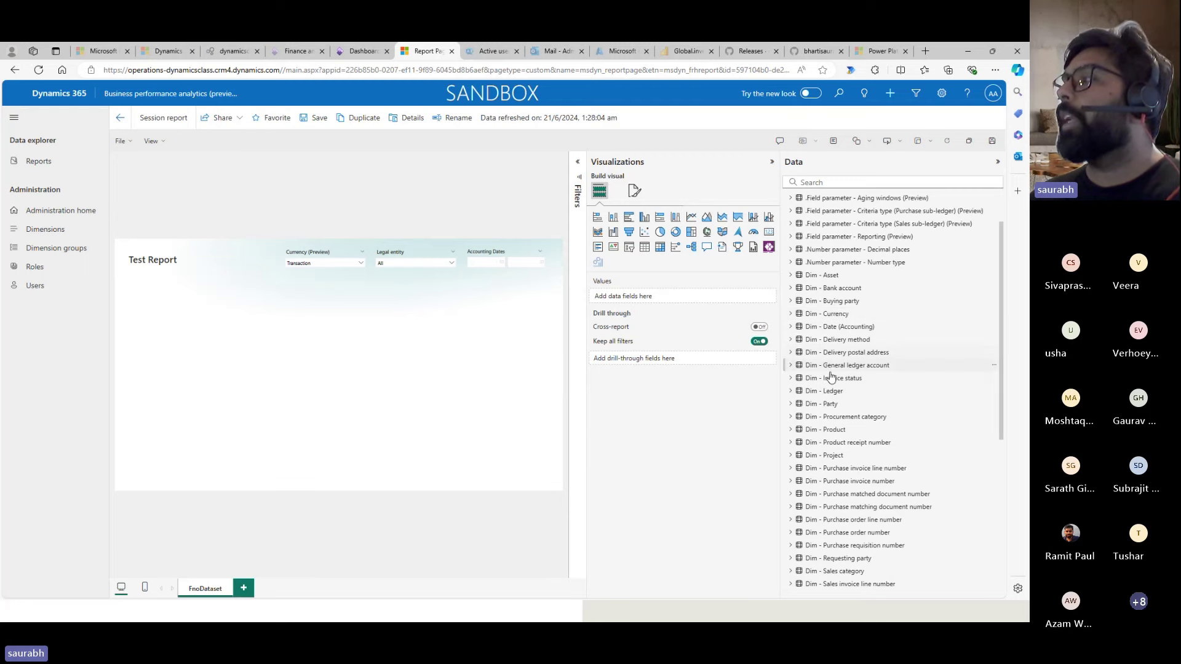
Step: Add a table visual with the Legal entity field from Dim - Ledger and enlarge it on the report page
{"action": "left_click", "coordinate": [791, 392]}
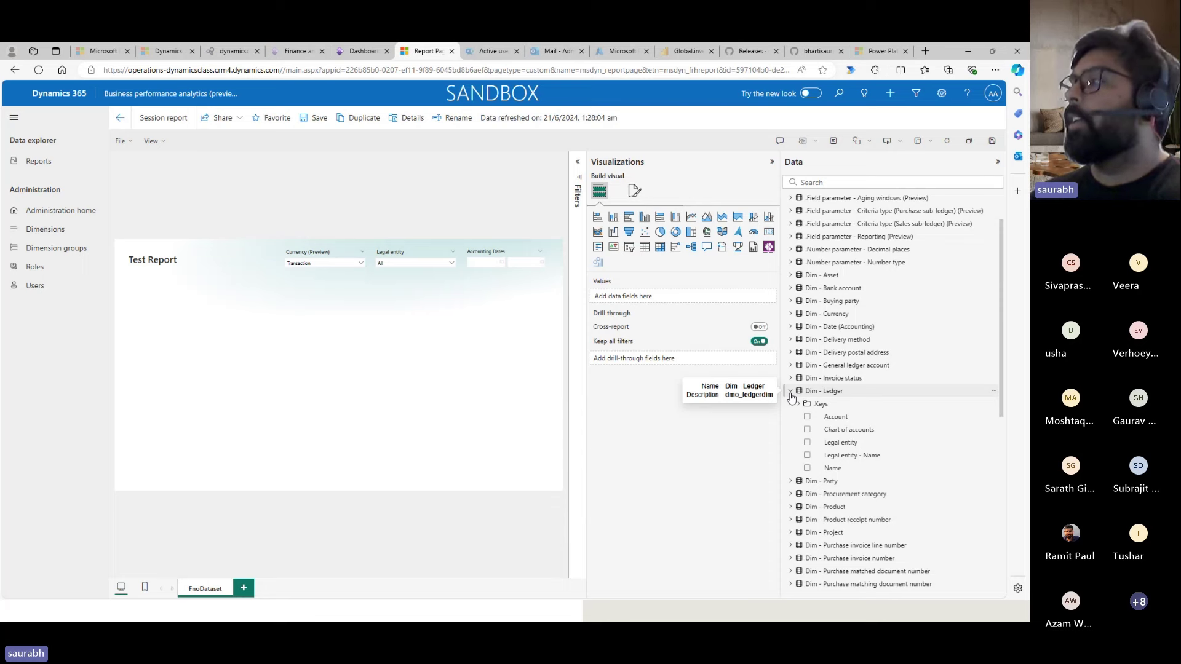
{"action": "left_click", "coordinate": [808, 443]}
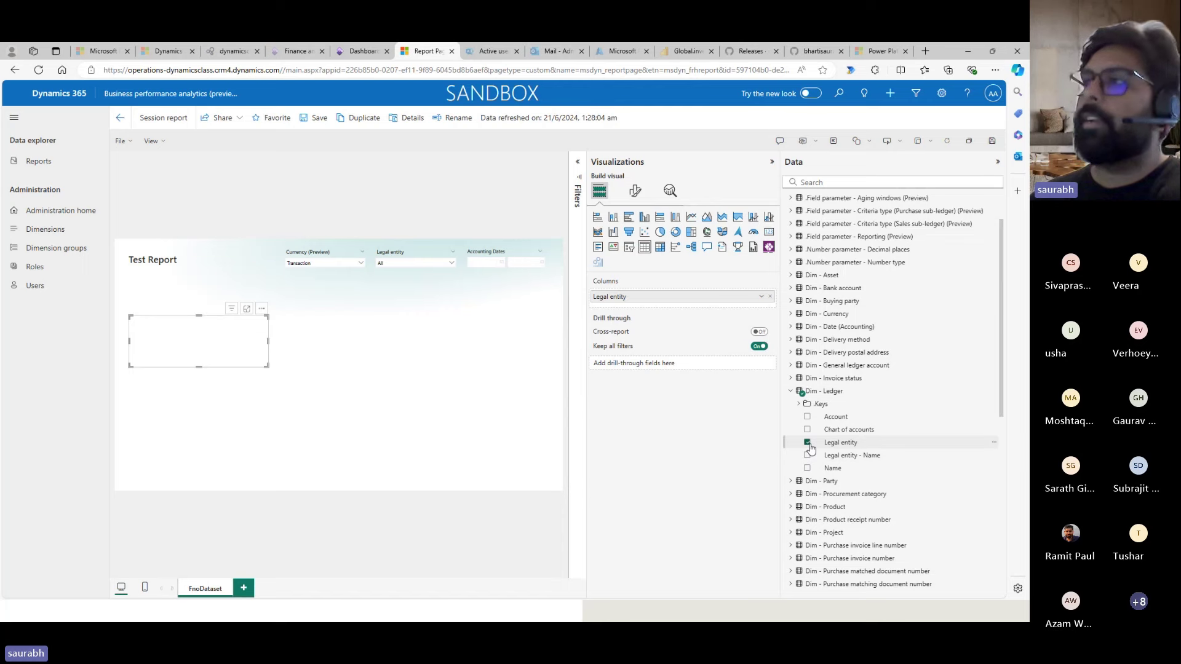
{"action": "left_click_drag", "start_coordinate": [266, 366], "coordinate": [314, 457]}
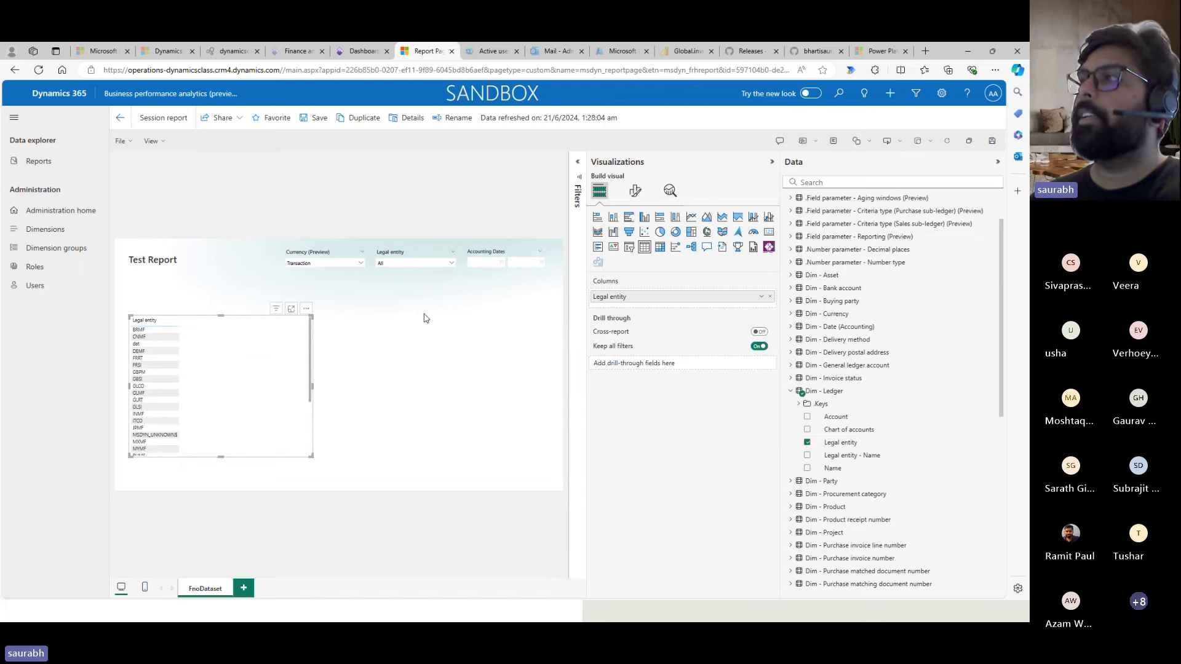
Step: Filter the table visual to legal entity USMF with basic filtering
{"action": "left_click", "coordinate": [578, 182]}
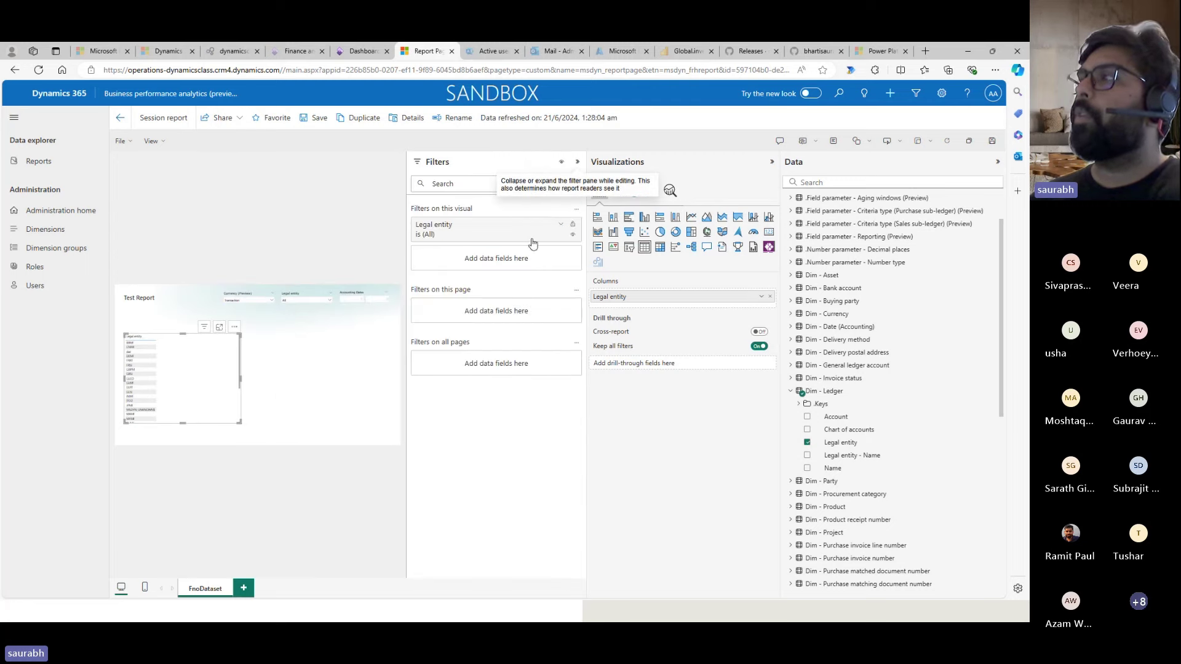
{"action": "left_click", "coordinate": [558, 228]}
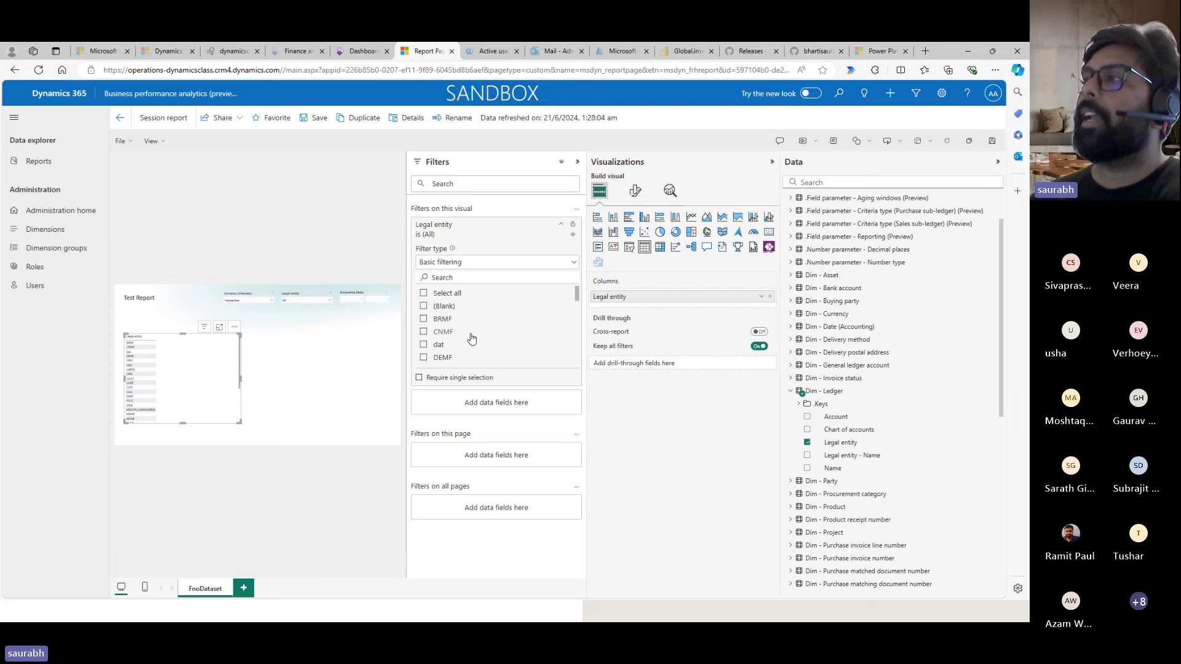
{"action": "scroll", "coordinate": [468, 341], "scroll_direction": "down", "scroll_amount": 5}
{"action": "scroll", "coordinate": [468, 344], "scroll_direction": "down", "scroll_amount": 3}
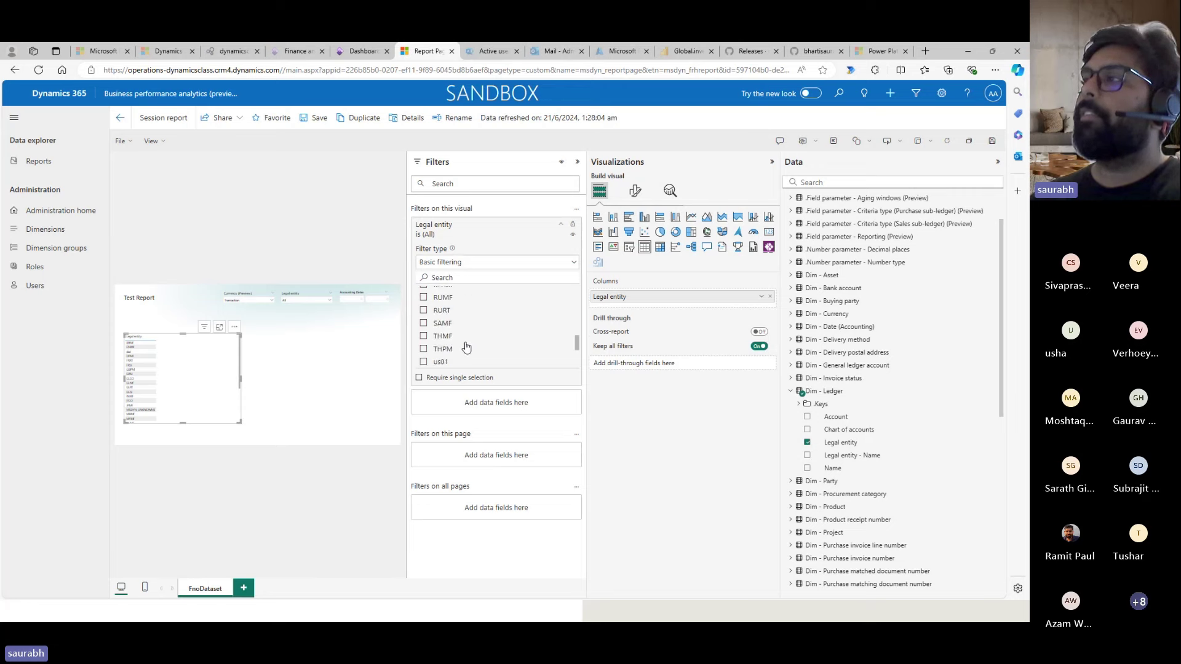
{"action": "left_click", "coordinate": [444, 307]}
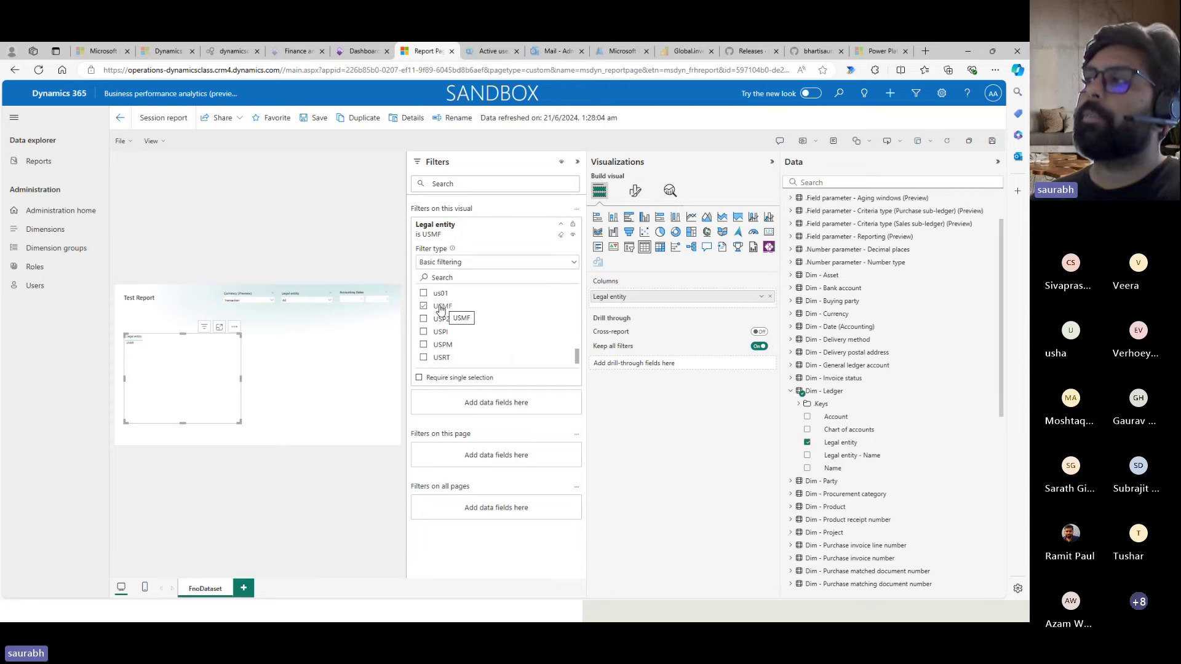
{"action": "left_click", "coordinate": [572, 227]}
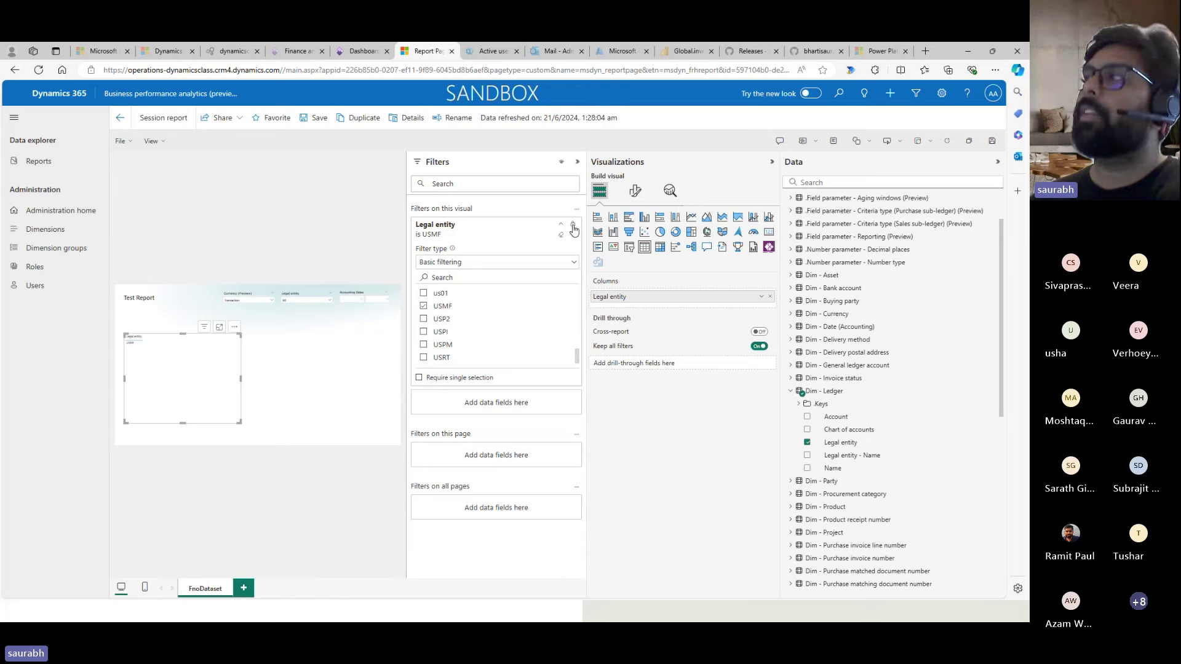
{"action": "left_click", "coordinate": [577, 163]}
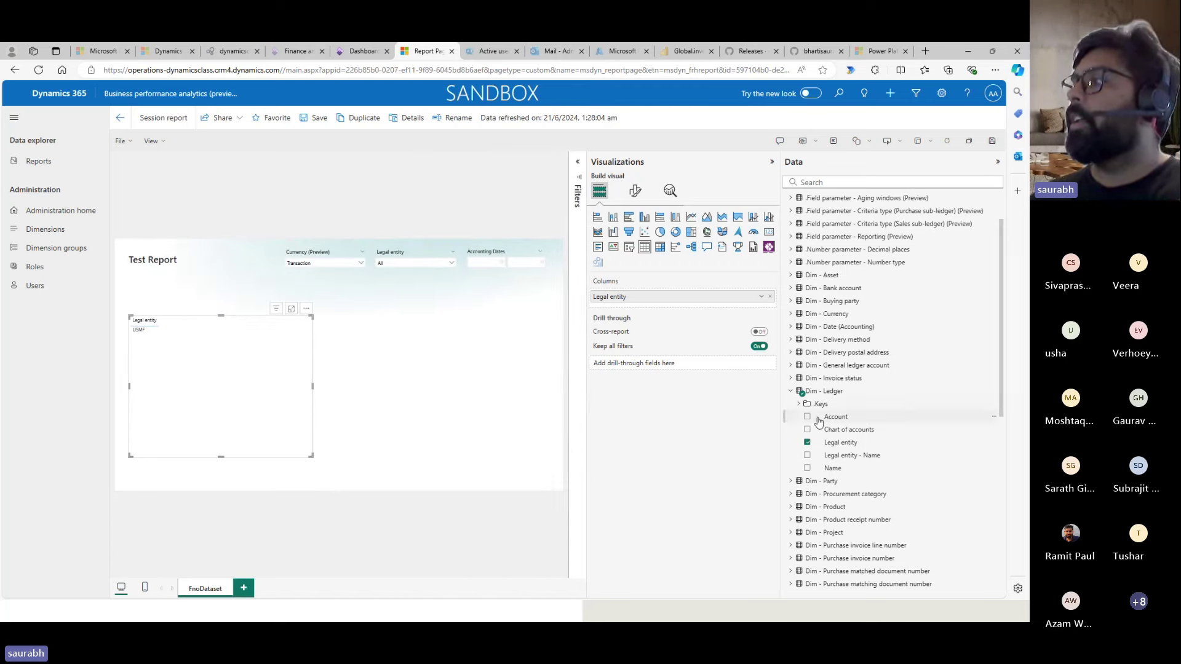
Step: Add the Account - Name field from Dim - Selling party to the table visual
{"action": "left_click", "coordinate": [790, 393]}
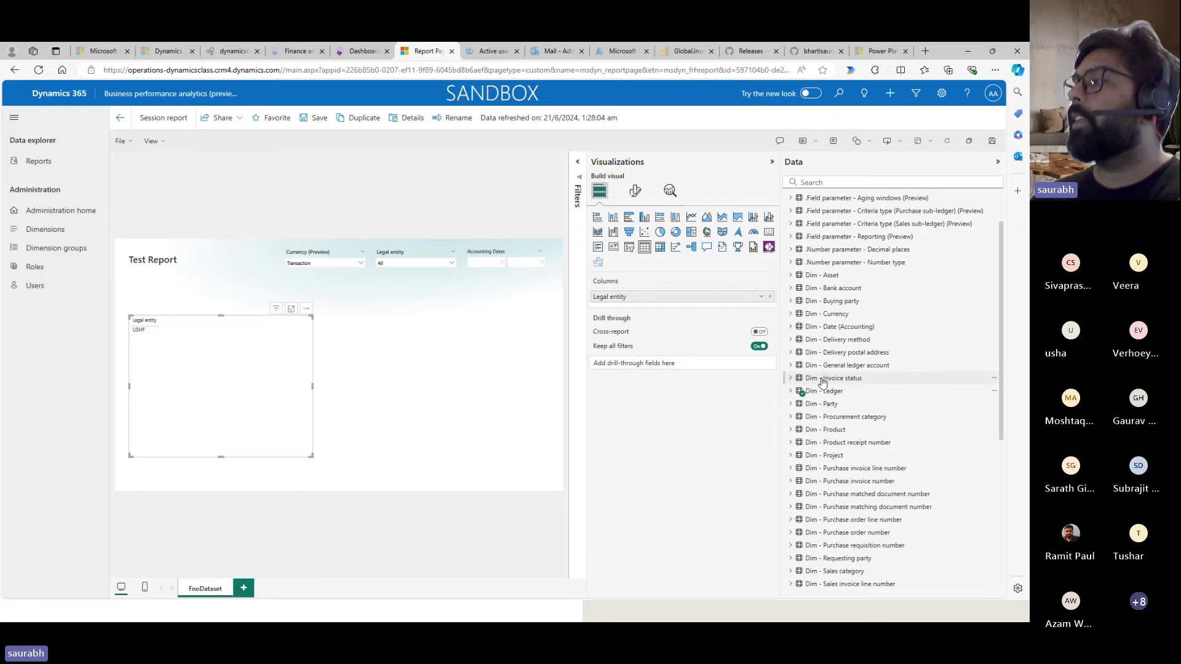
{"action": "scroll", "coordinate": [822, 384], "scroll_direction": "down", "scroll_amount": 1}
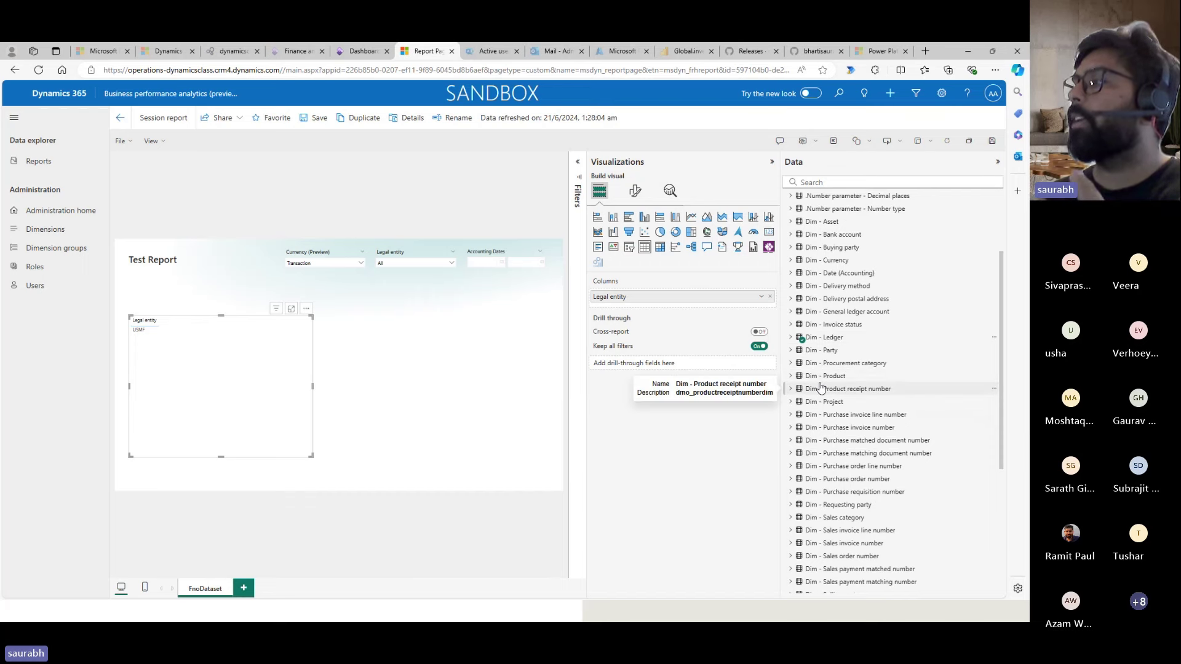
{"action": "scroll", "coordinate": [820, 386], "scroll_direction": "down", "scroll_amount": 2}
{"action": "left_click", "coordinate": [791, 487]}
{"action": "scroll", "coordinate": [815, 470], "scroll_direction": "down", "scroll_amount": 1}
{"action": "left_click", "coordinate": [807, 461]}
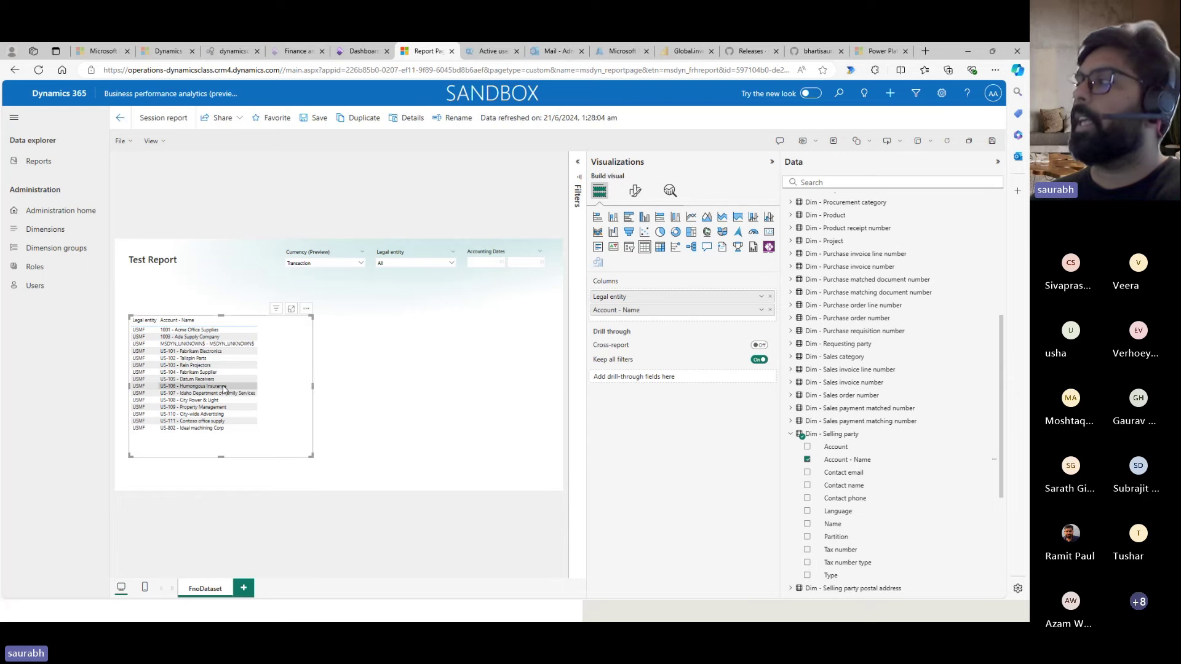
{"action": "left_click", "coordinate": [791, 434]}
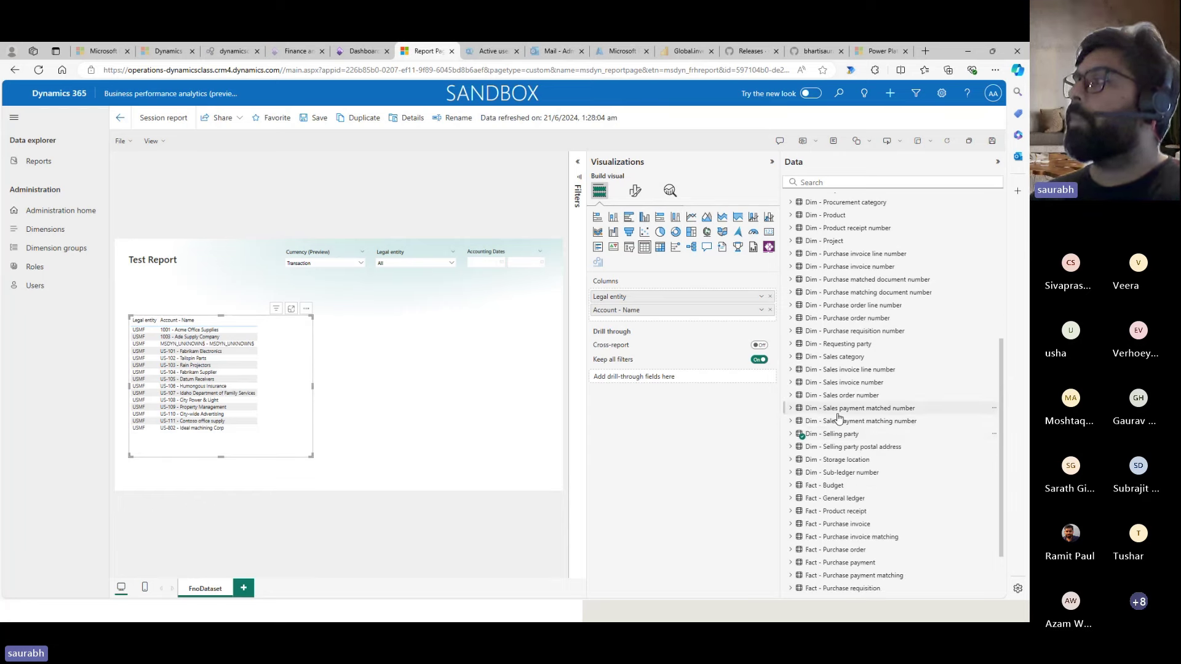
Step: Add the Purchase order number field from Dim - Purchase order number as a table column
{"action": "left_click", "coordinate": [791, 319]}
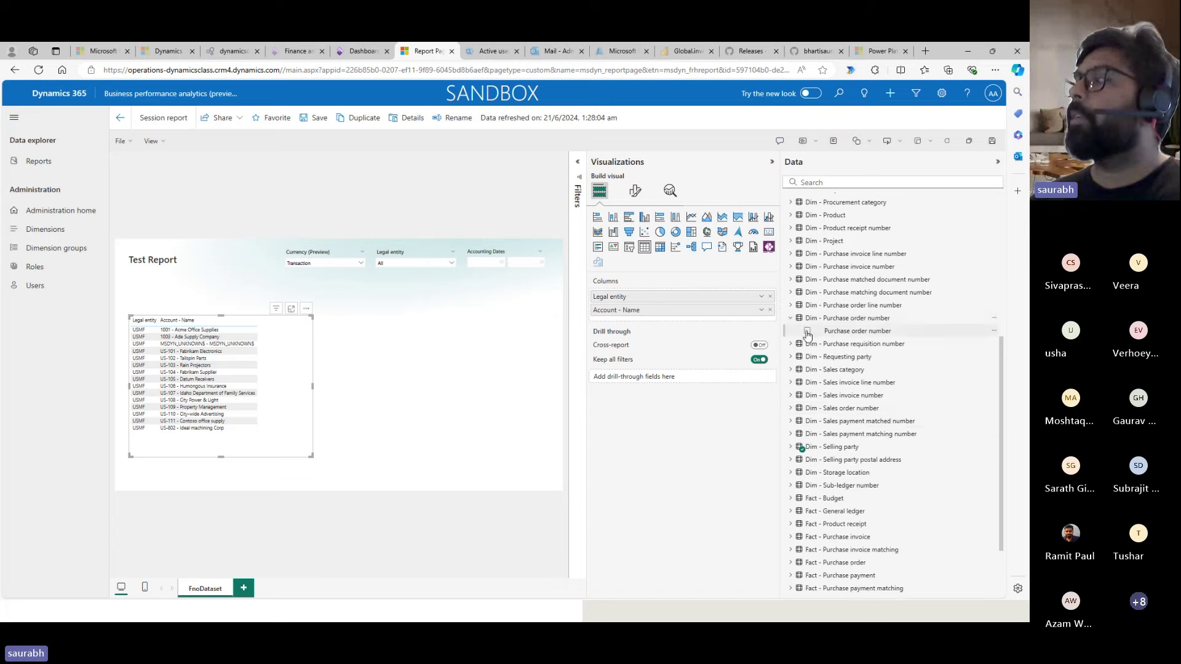
{"action": "left_click", "coordinate": [807, 332]}
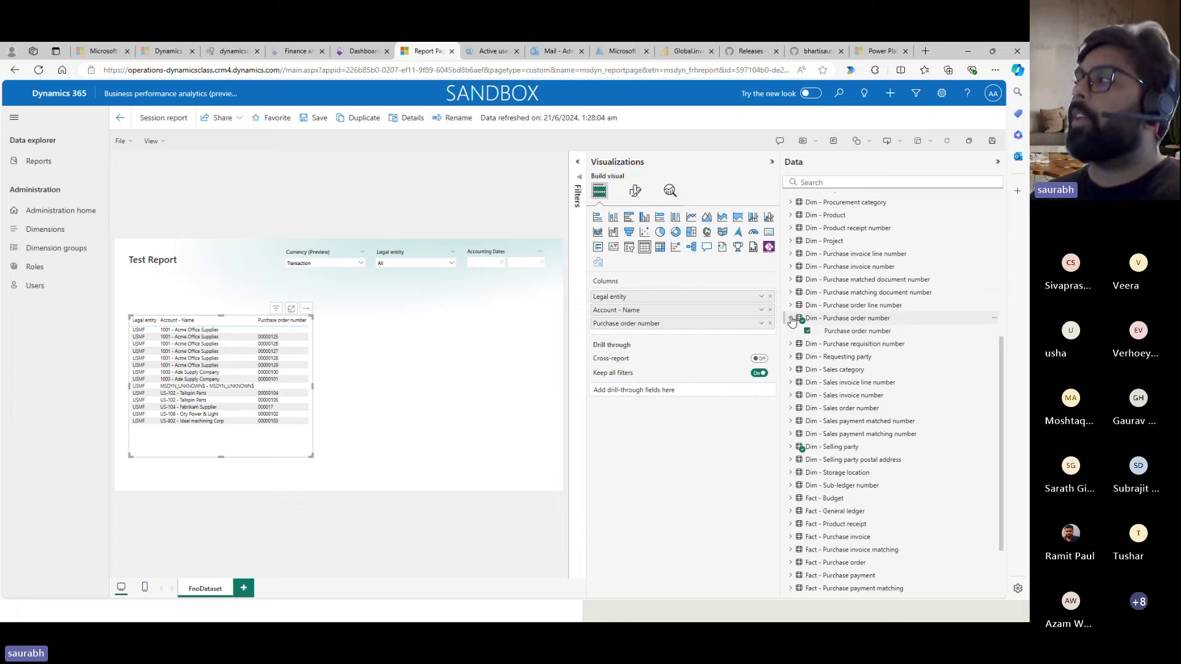
{"action": "left_click", "coordinate": [790, 319]}
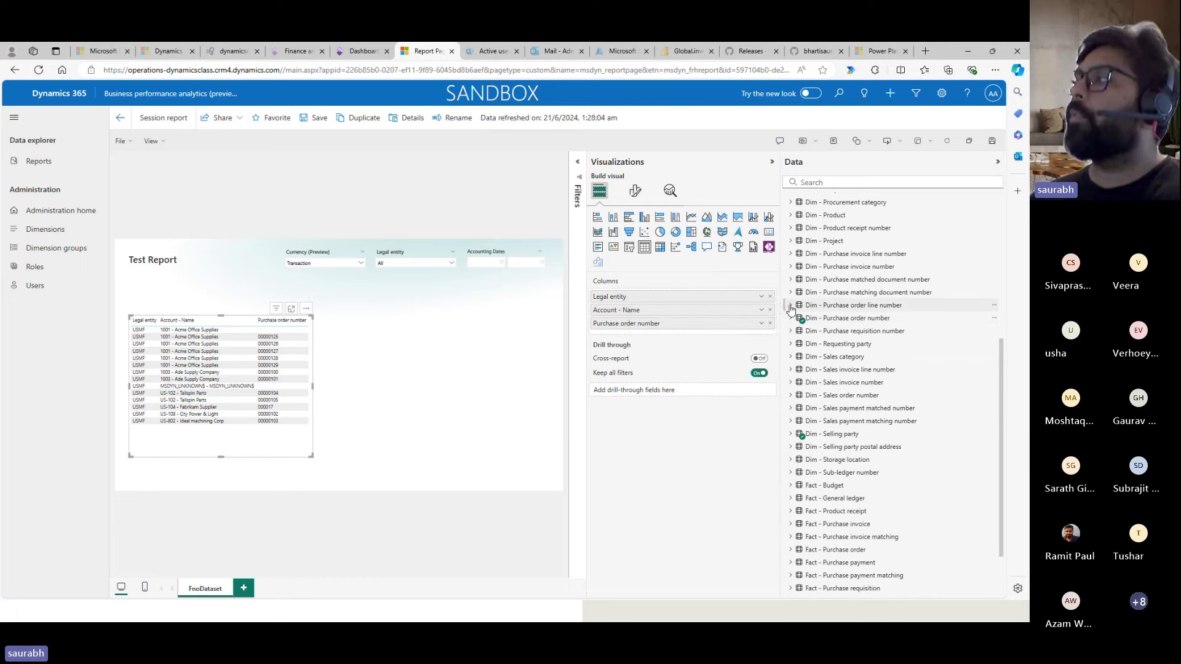
Step: Add the Amount (Line) and Quantity (Line) fields from Fact - Purchase order to the table visual and widen the table
{"action": "left_click", "coordinate": [791, 305]}
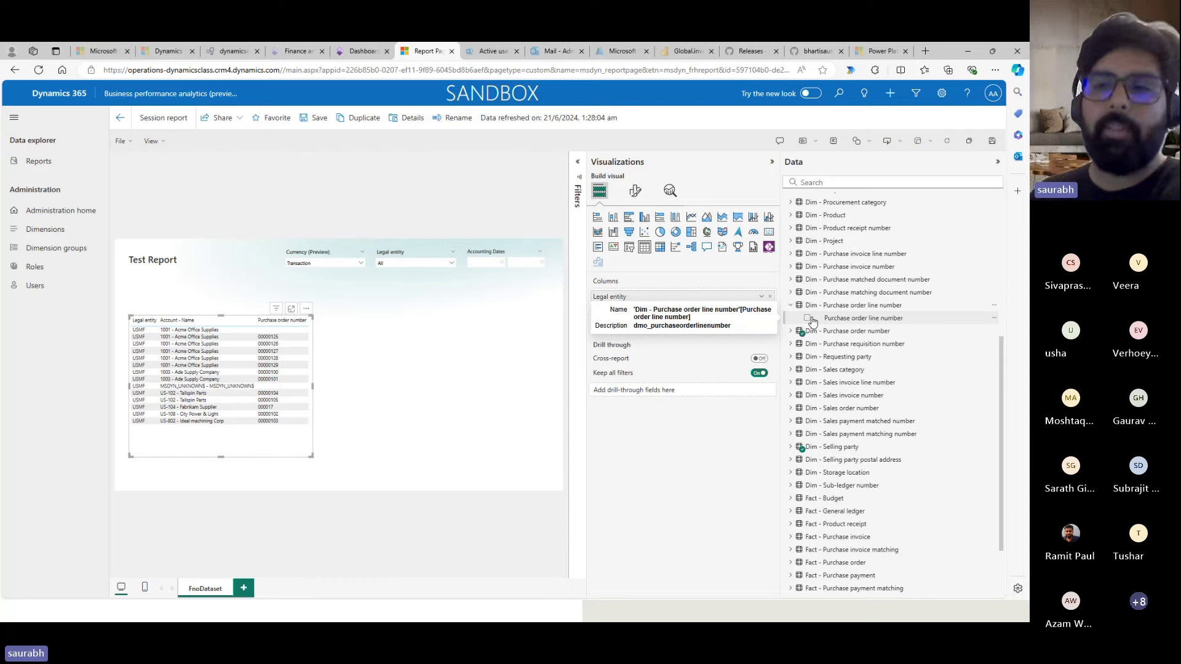
{"action": "left_click", "coordinate": [792, 305]}
{"action": "scroll", "coordinate": [806, 307], "scroll_direction": "down", "scroll_amount": 1}
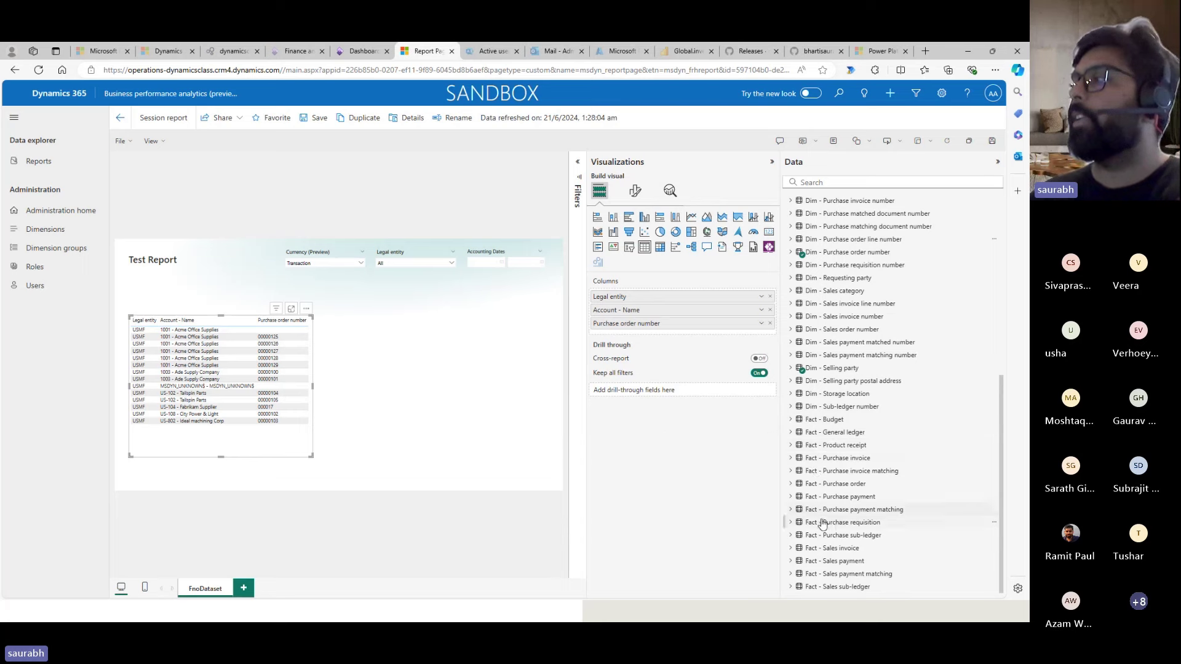
{"action": "left_click", "coordinate": [790, 485]}
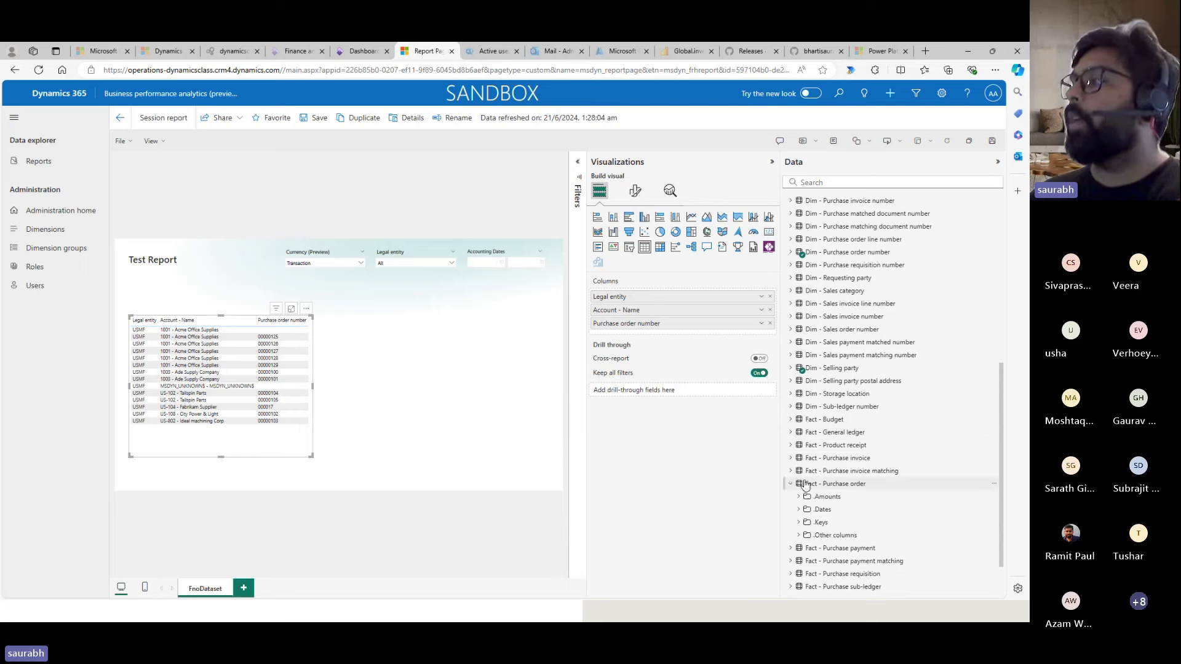
{"action": "scroll", "coordinate": [793, 486], "scroll_direction": "down", "scroll_amount": 1}
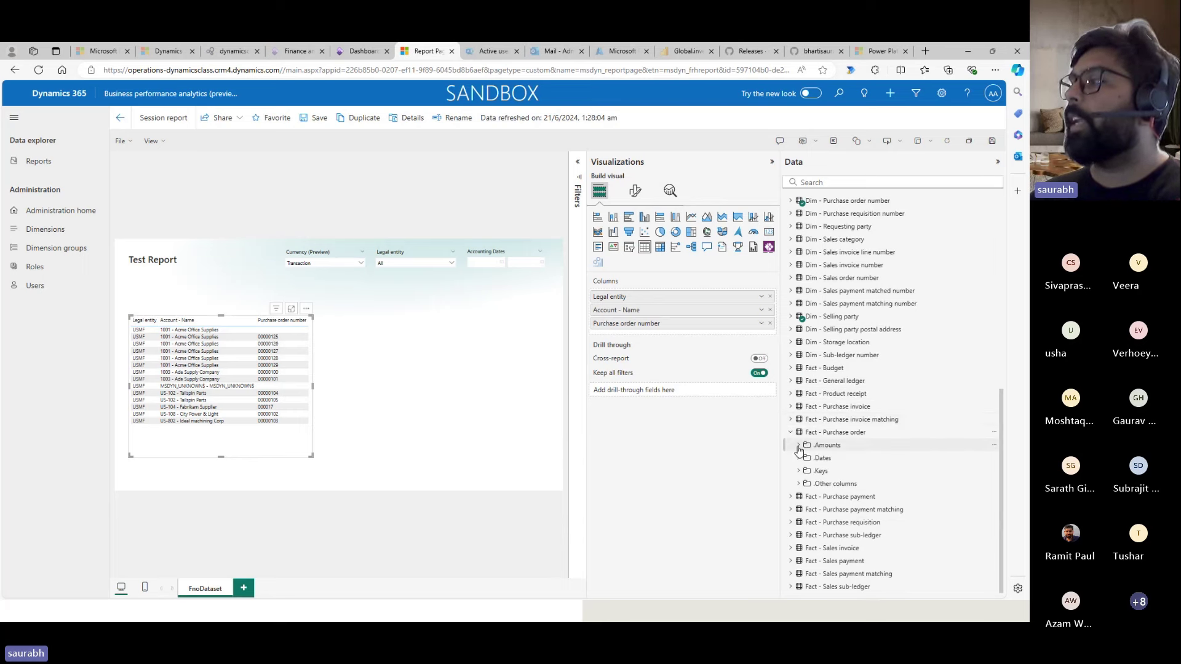
{"action": "left_click", "coordinate": [797, 446]}
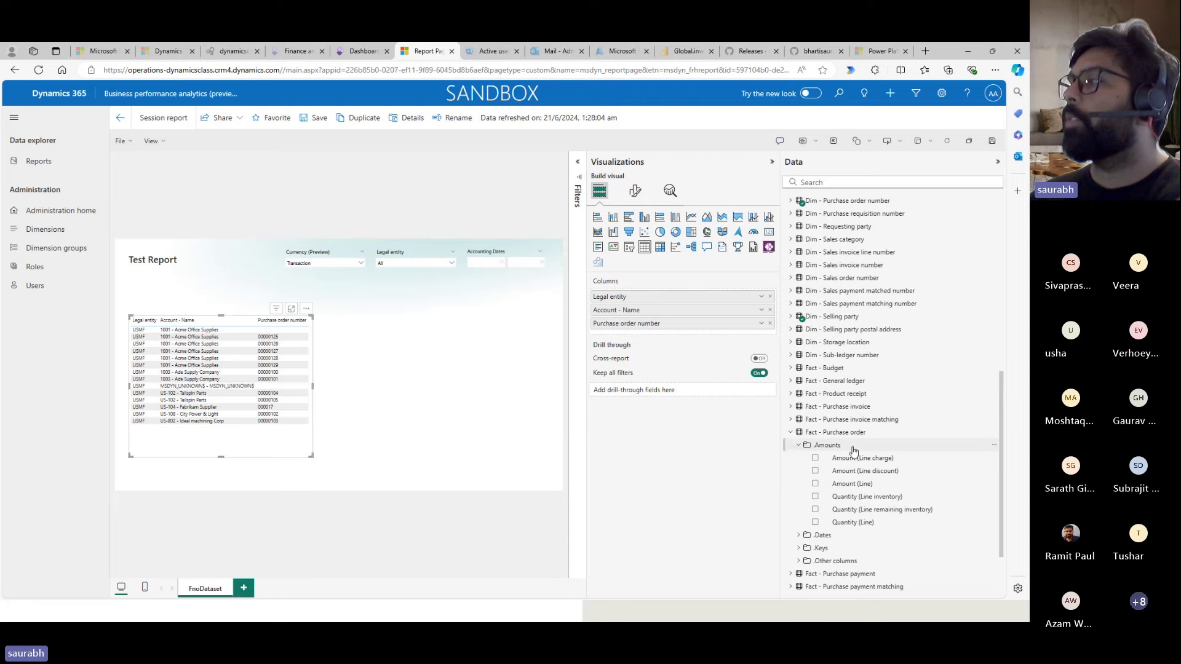
{"action": "left_click", "coordinate": [815, 485]}
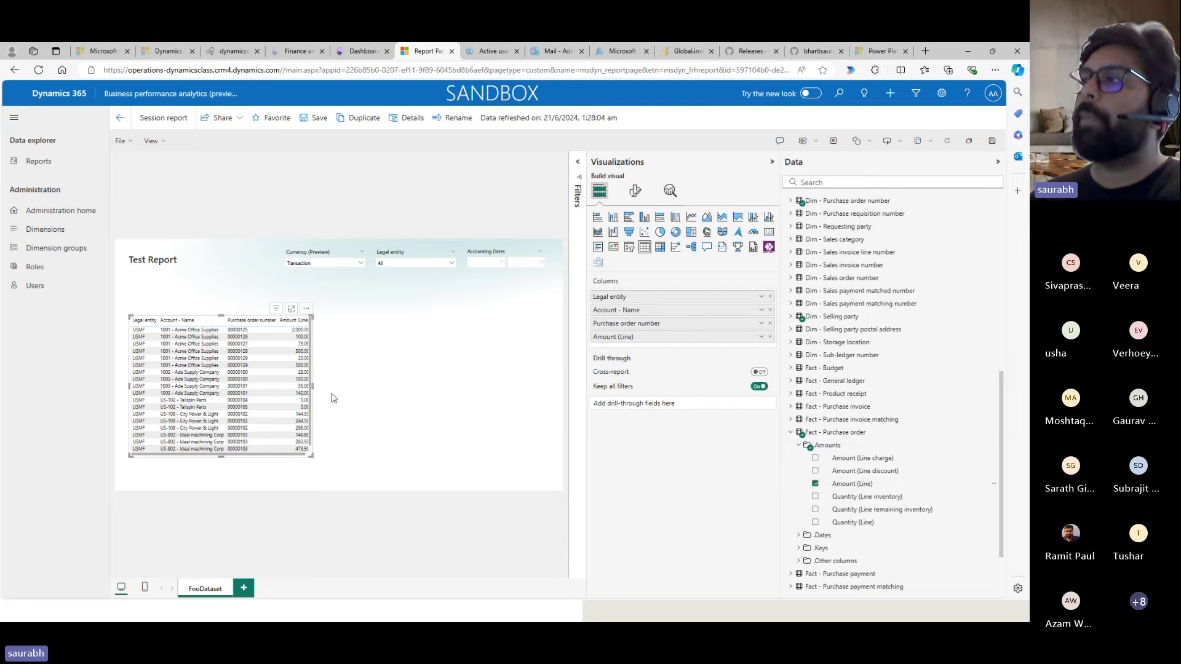
{"action": "left_click_drag", "start_coordinate": [312, 386], "coordinate": [377, 385]}
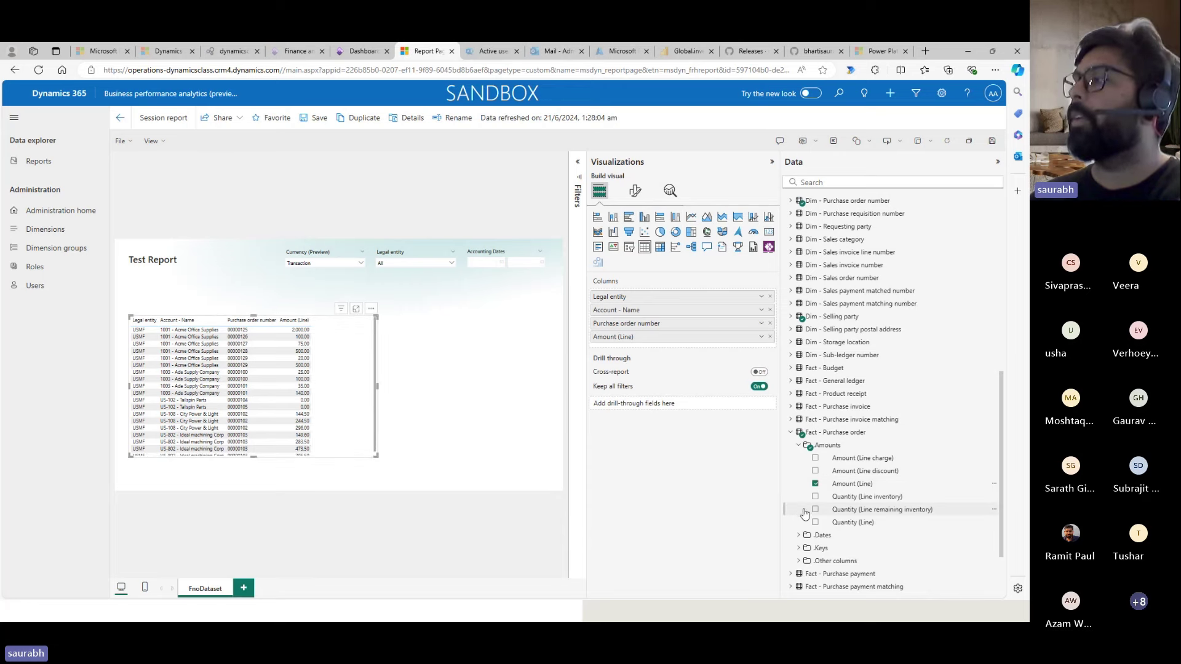
{"action": "left_click", "coordinate": [815, 522]}
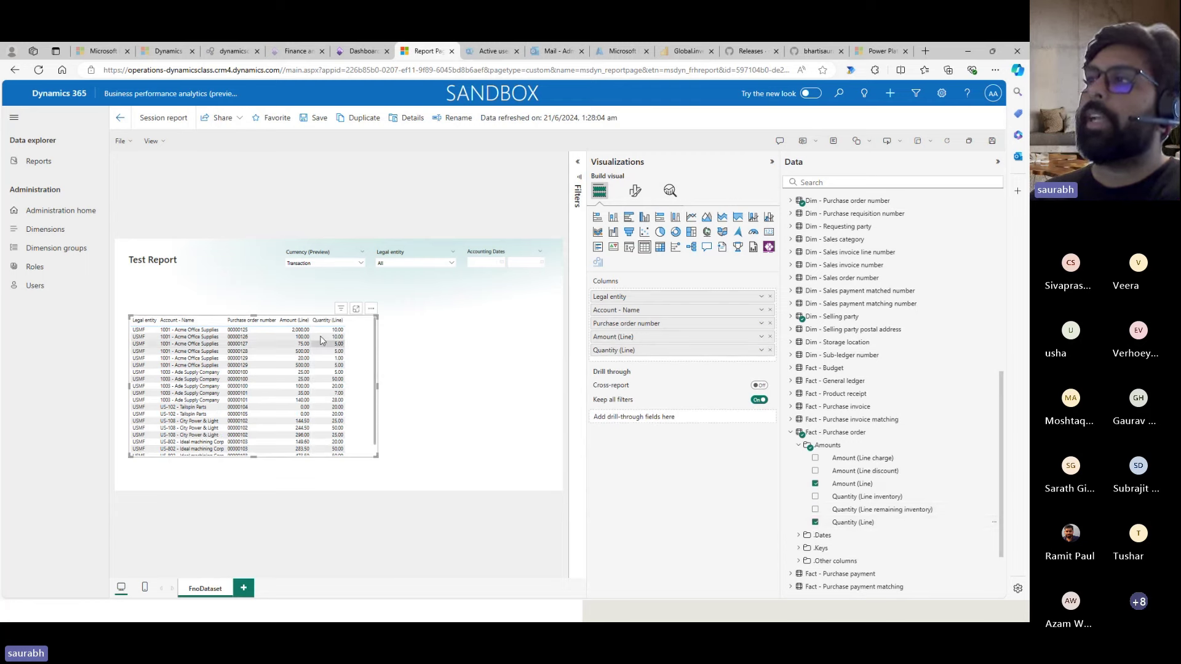
Step: Add a pie chart beside the table showing the Purchase invoice amount (Total) metric from the Purchase Invoice amounts
{"action": "left_click", "coordinate": [484, 397]}
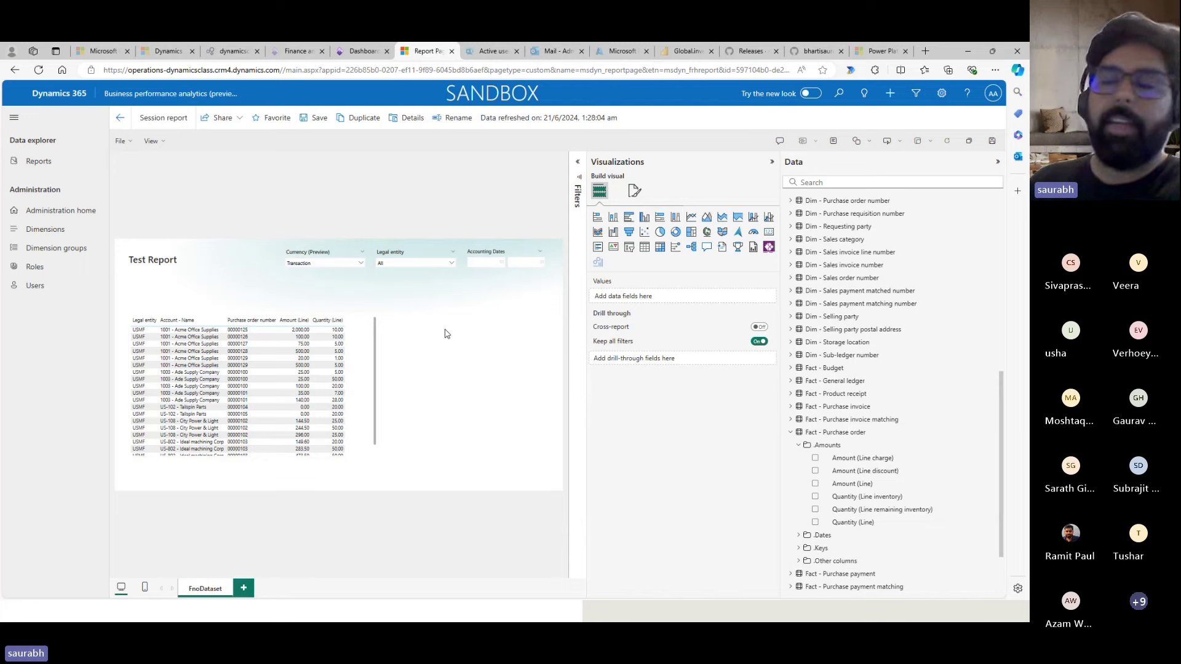
{"action": "left_click", "coordinate": [660, 232]}
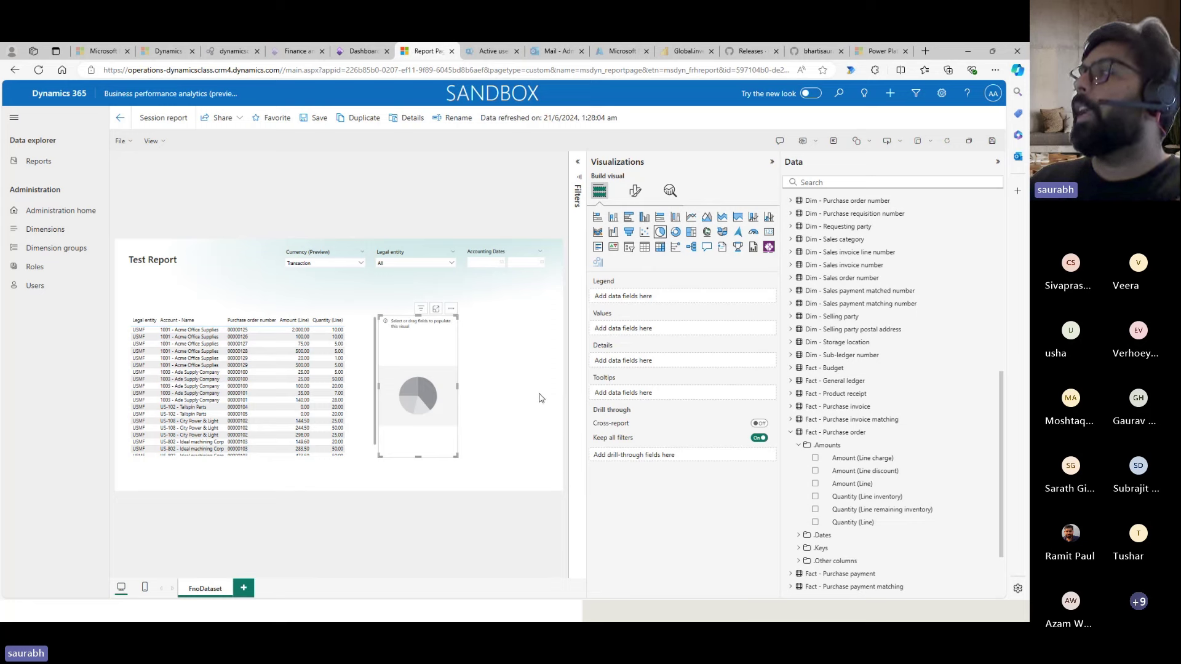
{"action": "left_click", "coordinate": [792, 433]}
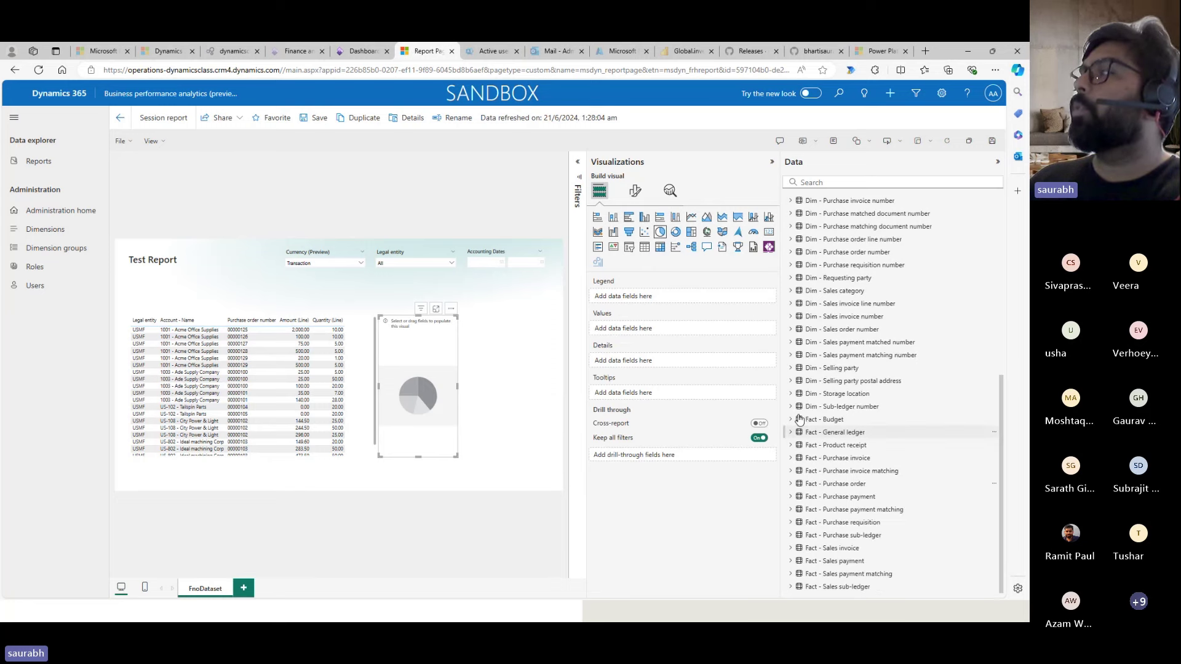
{"action": "scroll", "coordinate": [833, 227], "scroll_direction": "up", "scroll_amount": 6}
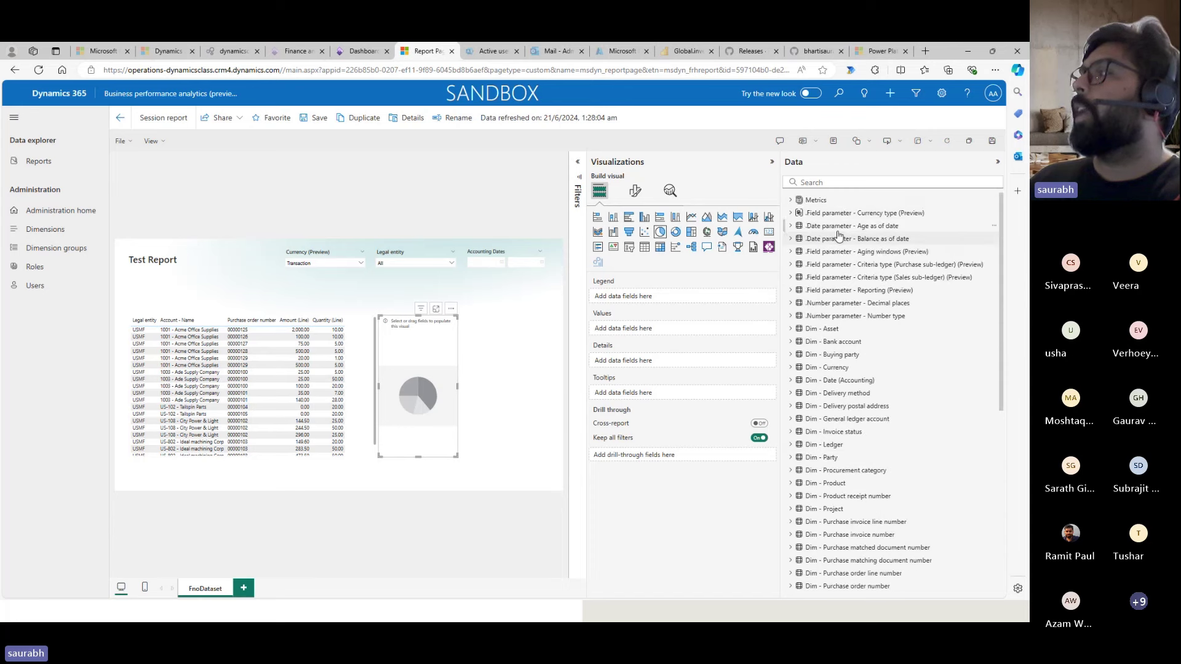
{"action": "left_click", "coordinate": [790, 200]}
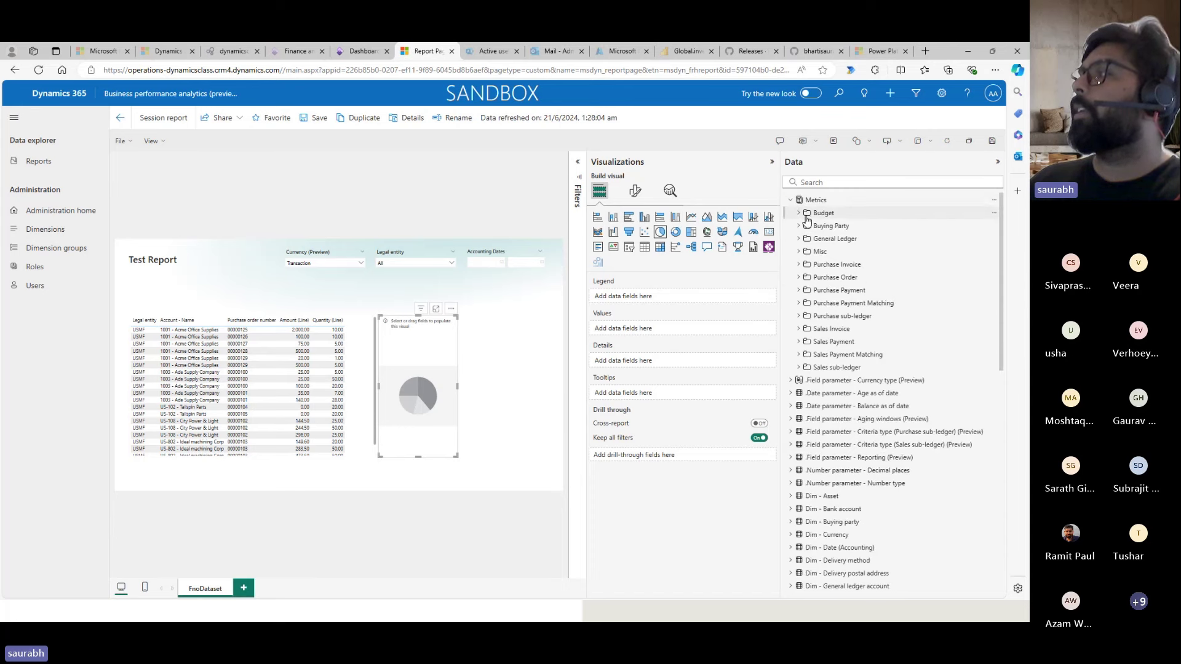
{"action": "left_click", "coordinate": [798, 265]}
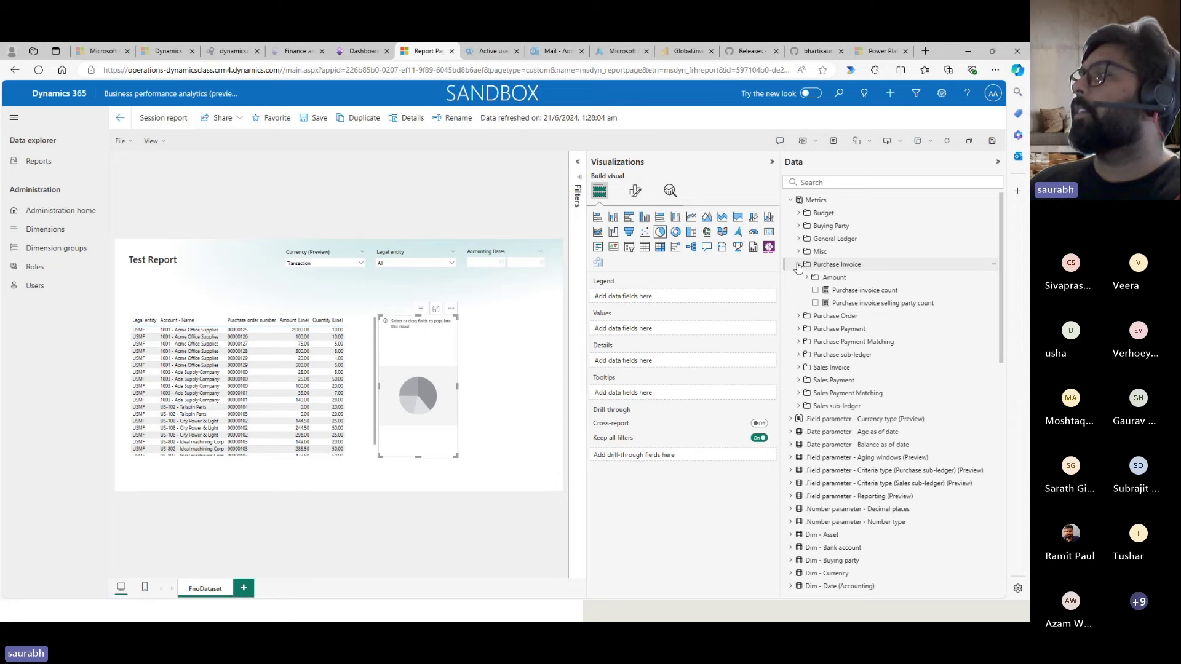
{"action": "left_click", "coordinate": [798, 264]}
{"action": "left_click", "coordinate": [798, 264]}
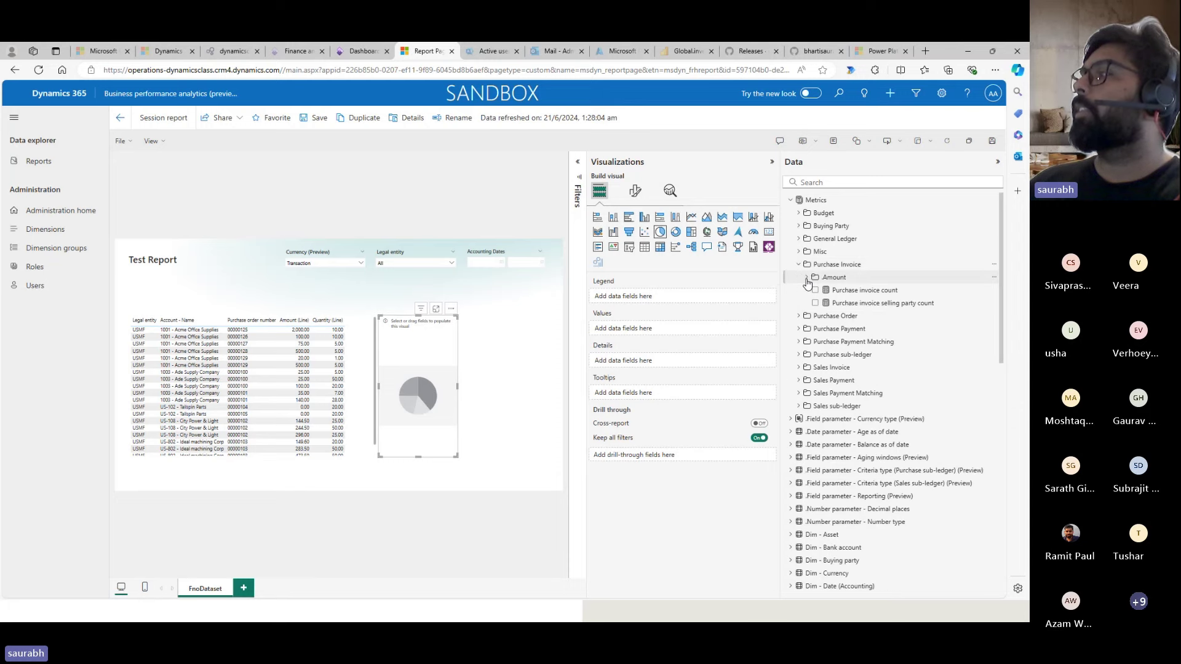
{"action": "left_click", "coordinate": [807, 278]}
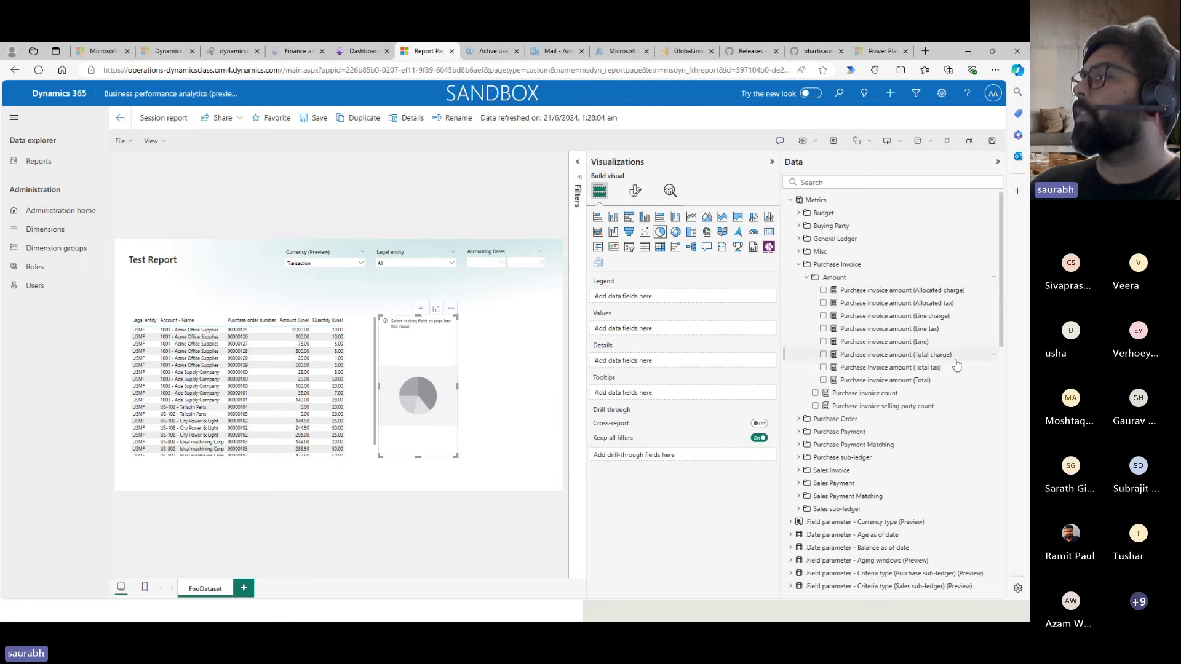
{"action": "left_click", "coordinate": [824, 381]}
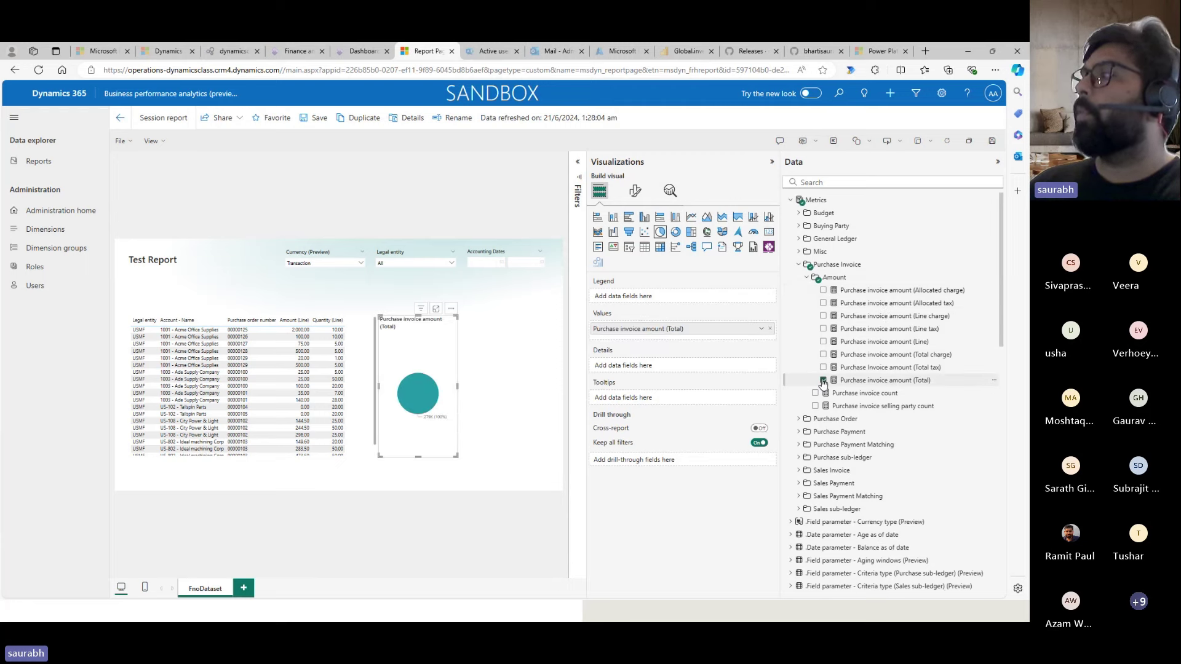
Step: Set the Currency field from Dim - Currency as the pie chart's legend and widen the chart
{"action": "left_click", "coordinate": [798, 266]}
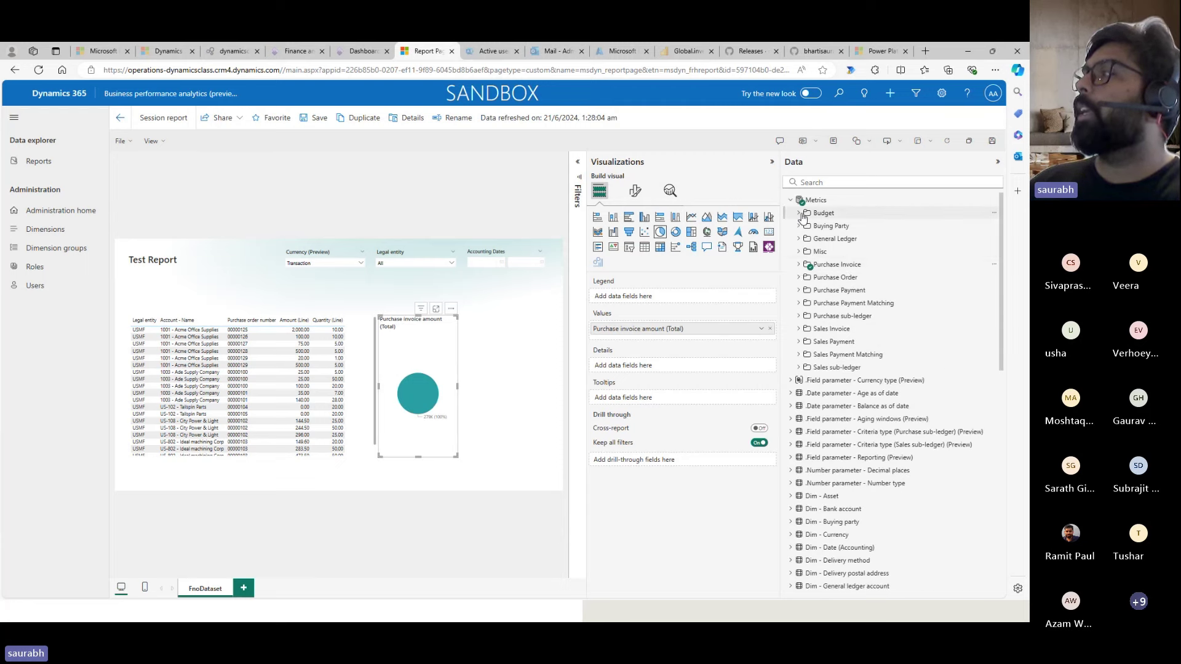
{"action": "left_click", "coordinate": [791, 200]}
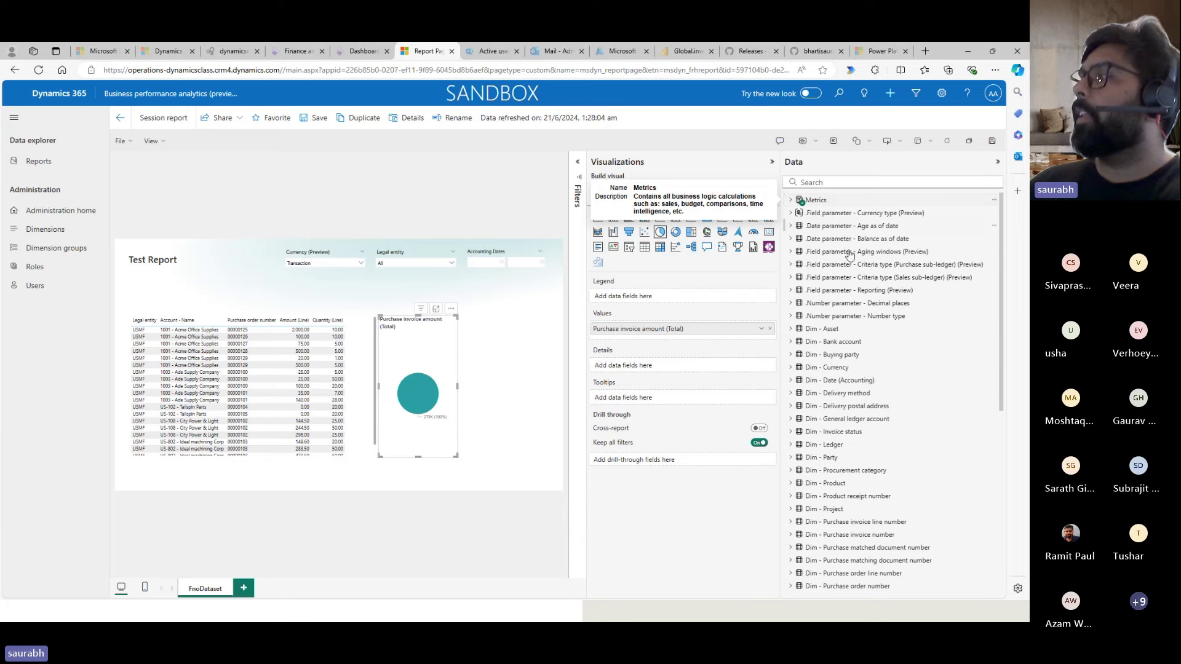
{"action": "left_click", "coordinate": [792, 367]}
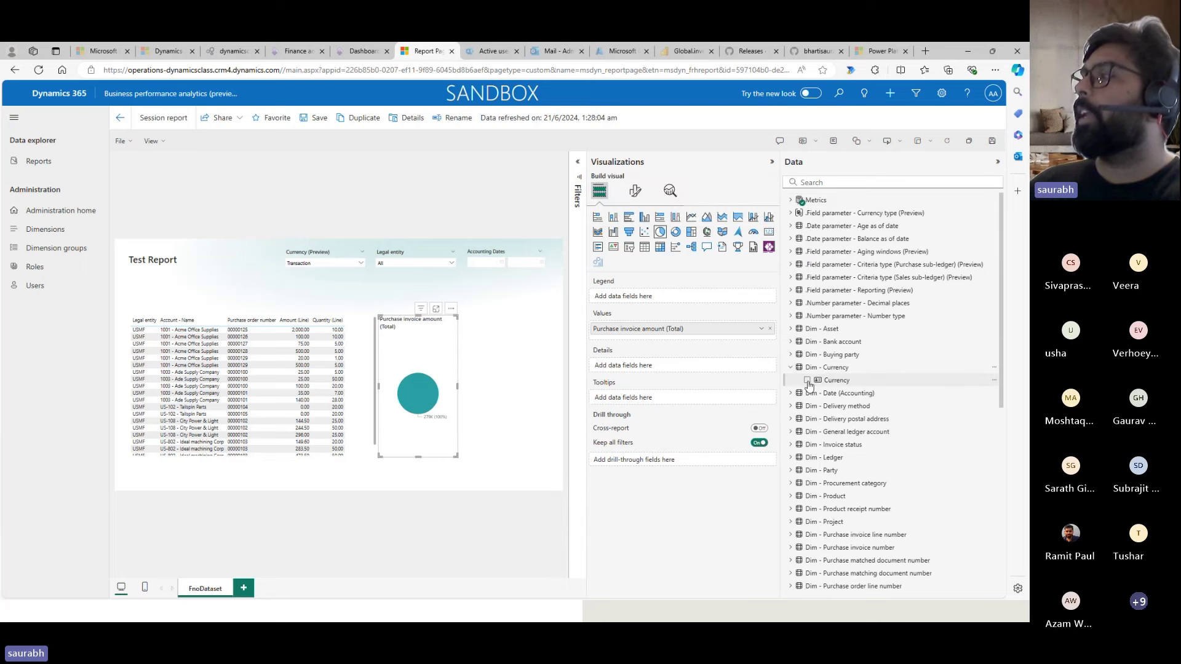
{"action": "left_click", "coordinate": [807, 382]}
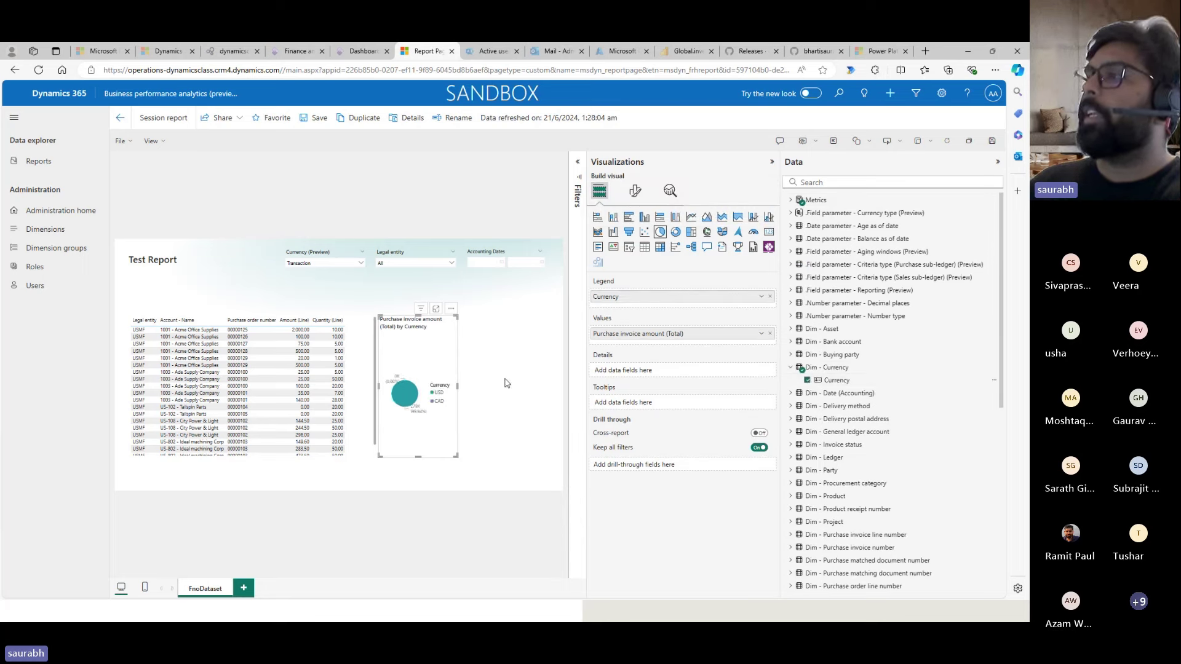
{"action": "left_click_drag", "start_coordinate": [458, 387], "coordinate": [535, 392]}
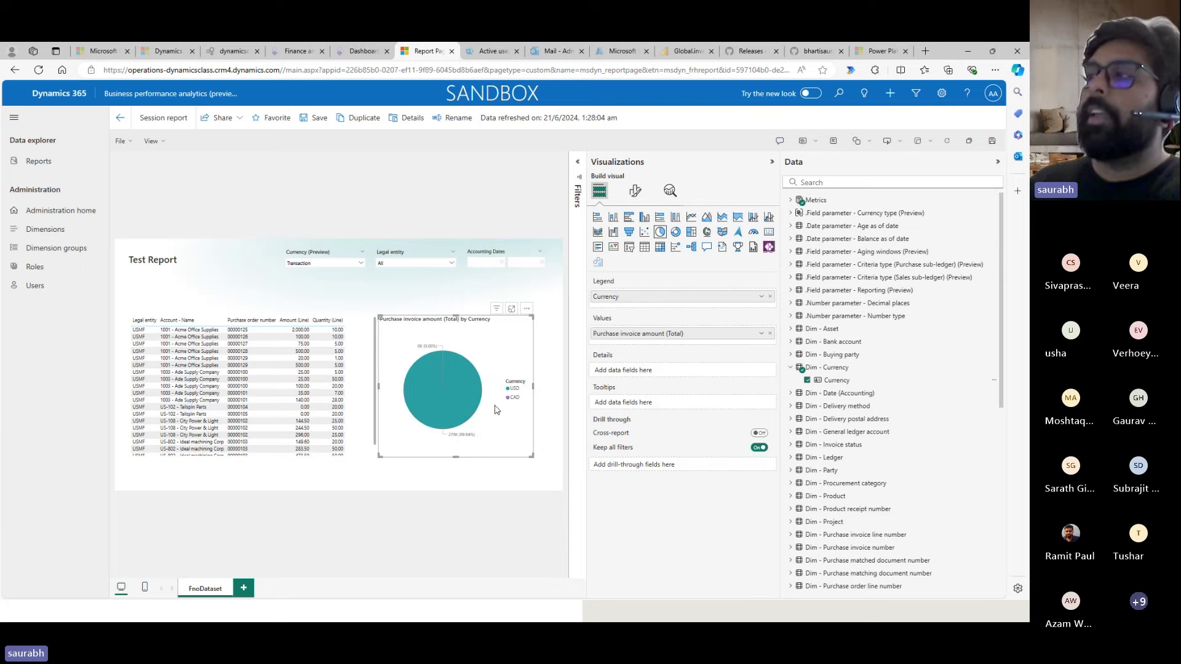
Step: Save the Session report and return to the list of all reports
{"action": "left_click", "coordinate": [355, 483]}
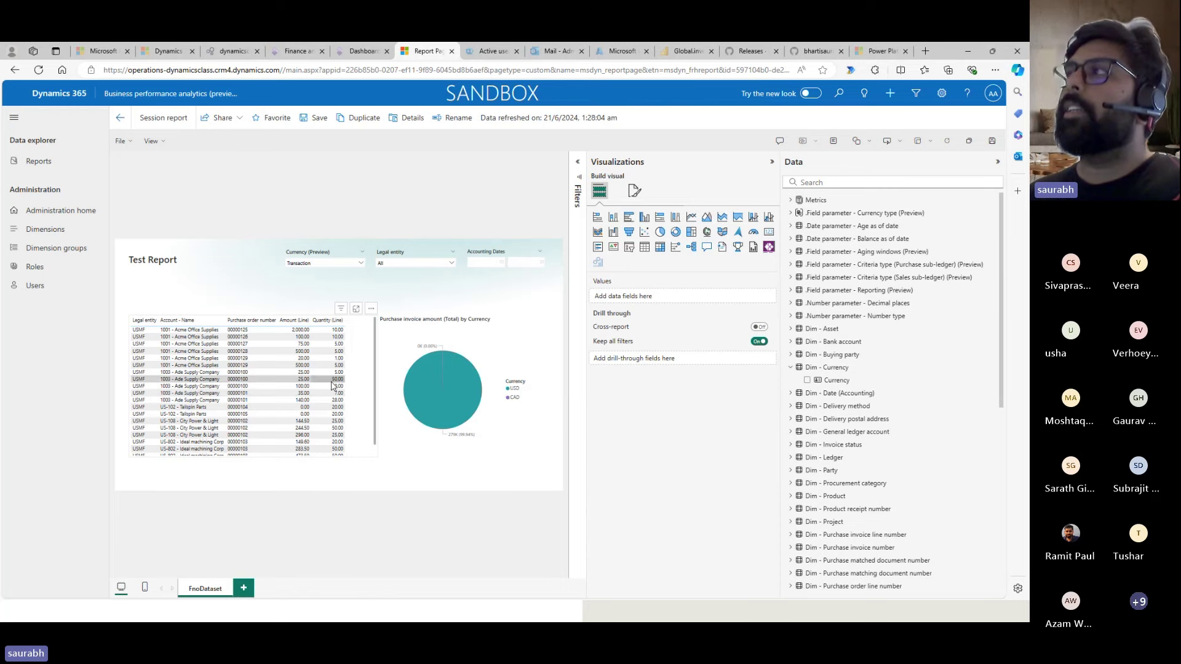
{"action": "left_click", "coordinate": [320, 121]}
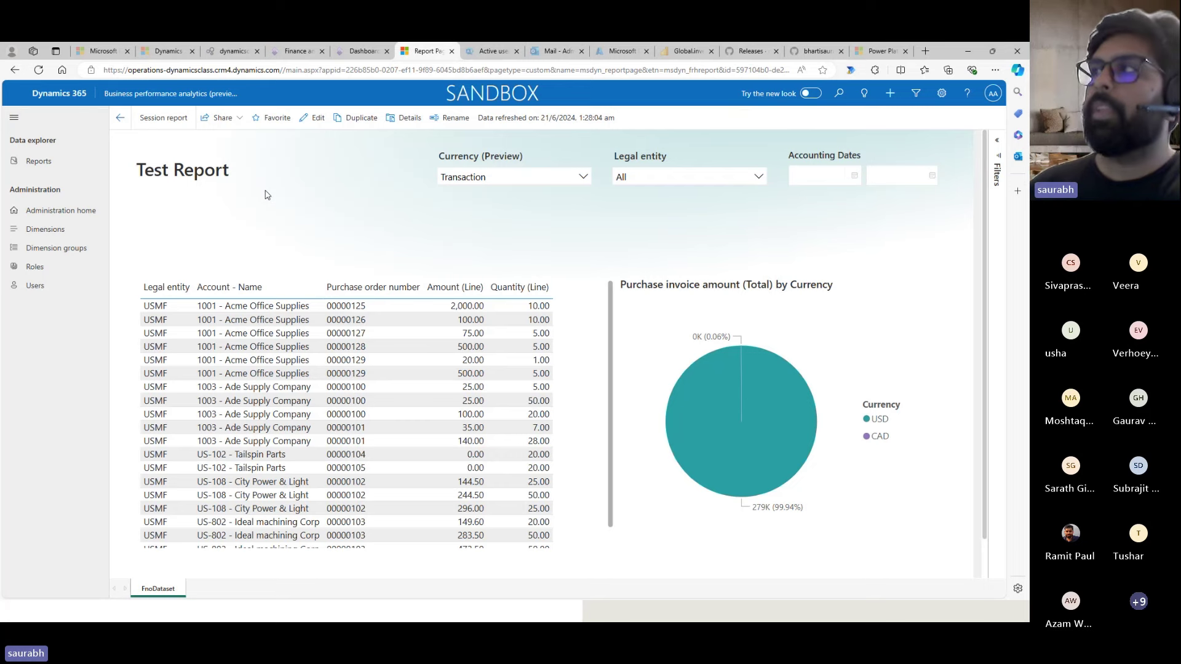
{"action": "left_click", "coordinate": [121, 121]}
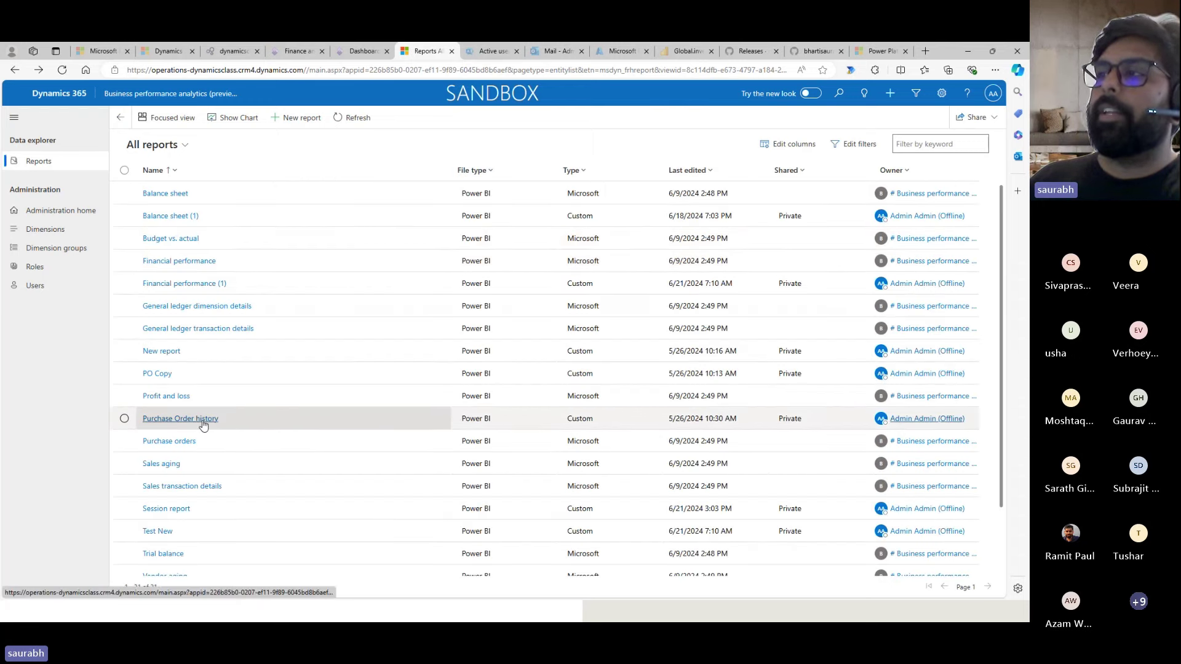
Step: Duplicate the Microsoft-supplied Purchase orders report and start editing the copy
{"action": "left_click", "coordinate": [187, 442]}
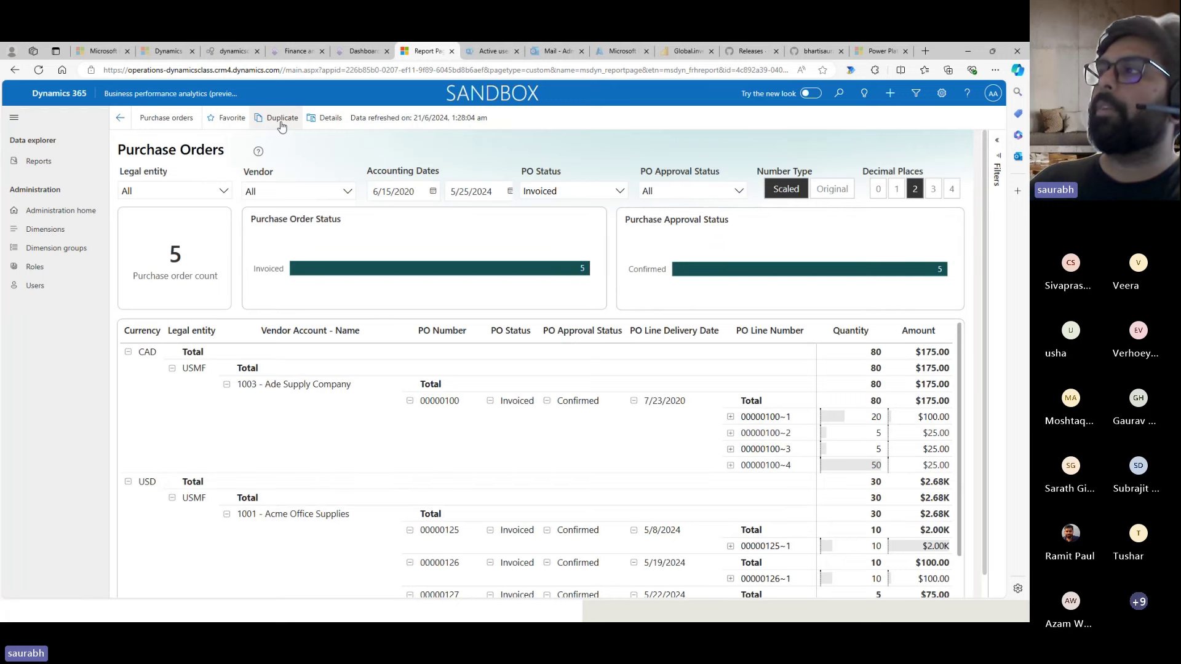
{"action": "left_click", "coordinate": [282, 121]}
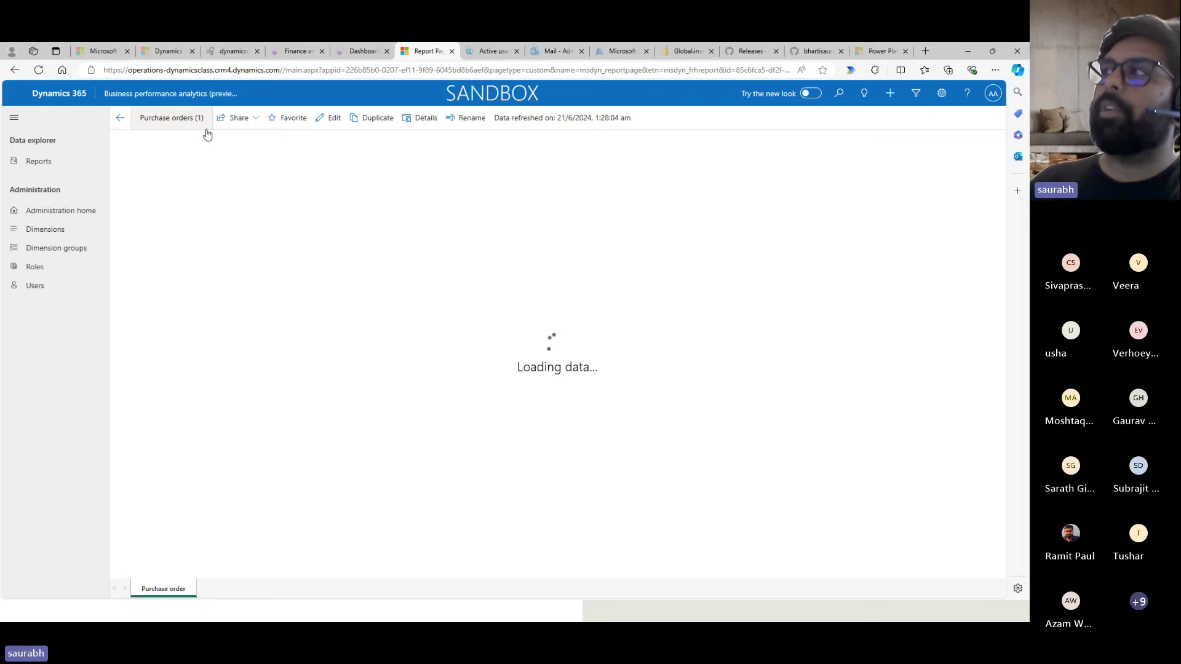
{"action": "left_click", "coordinate": [334, 120]}
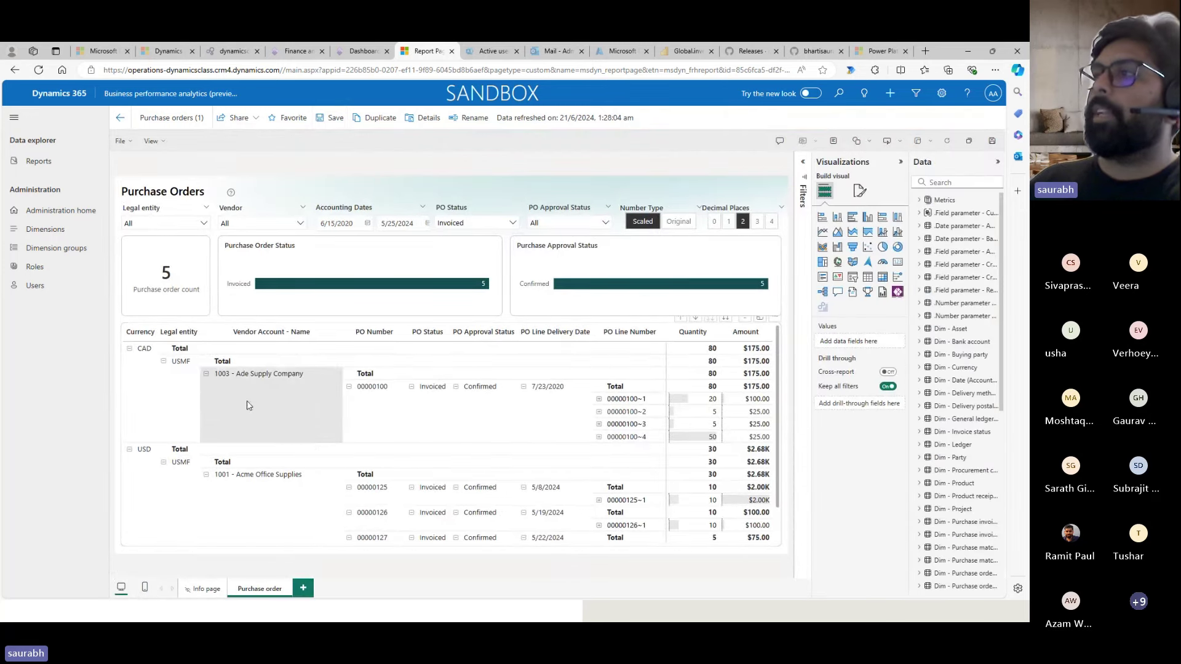
Step: Remove PO Line Status from the matrix rows, save the duplicated report and leave it
{"action": "left_click", "coordinate": [130, 484]}
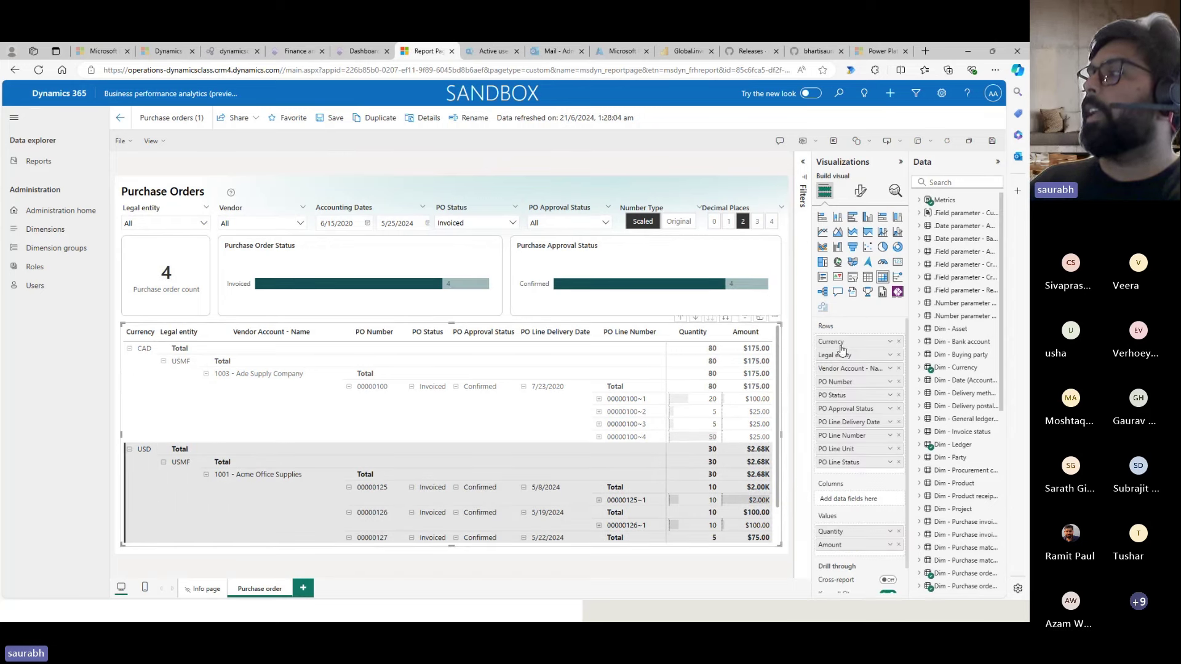
{"action": "left_click", "coordinate": [898, 463]}
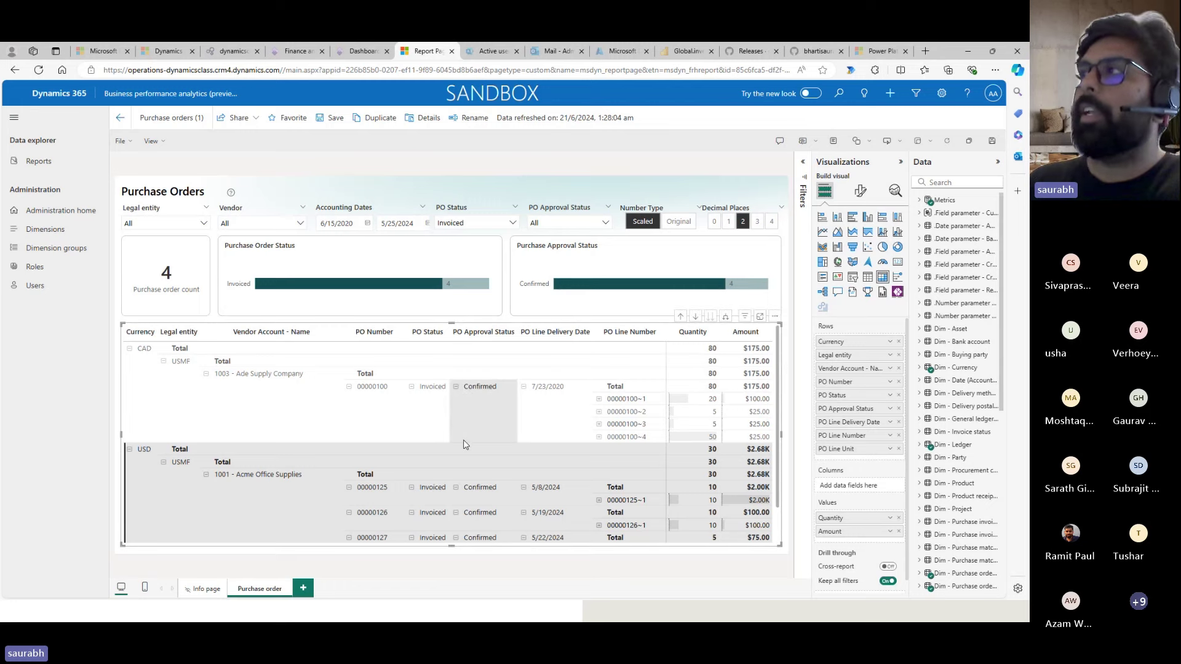
{"action": "left_click", "coordinate": [332, 121]}
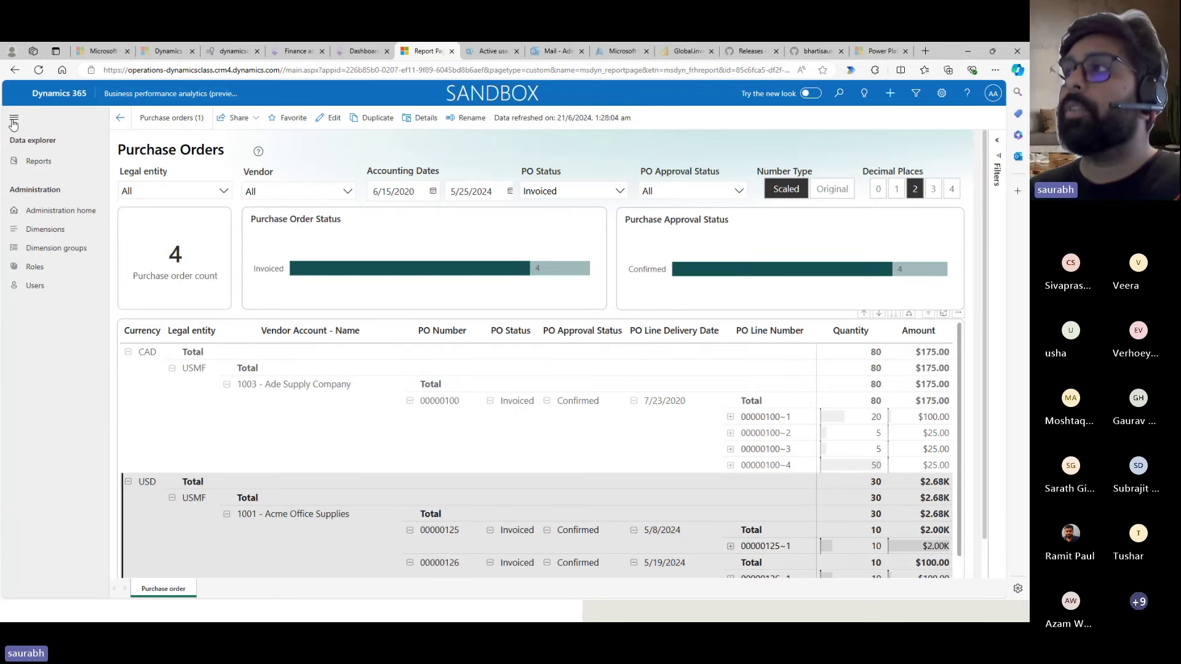
{"action": "left_click", "coordinate": [120, 118]}
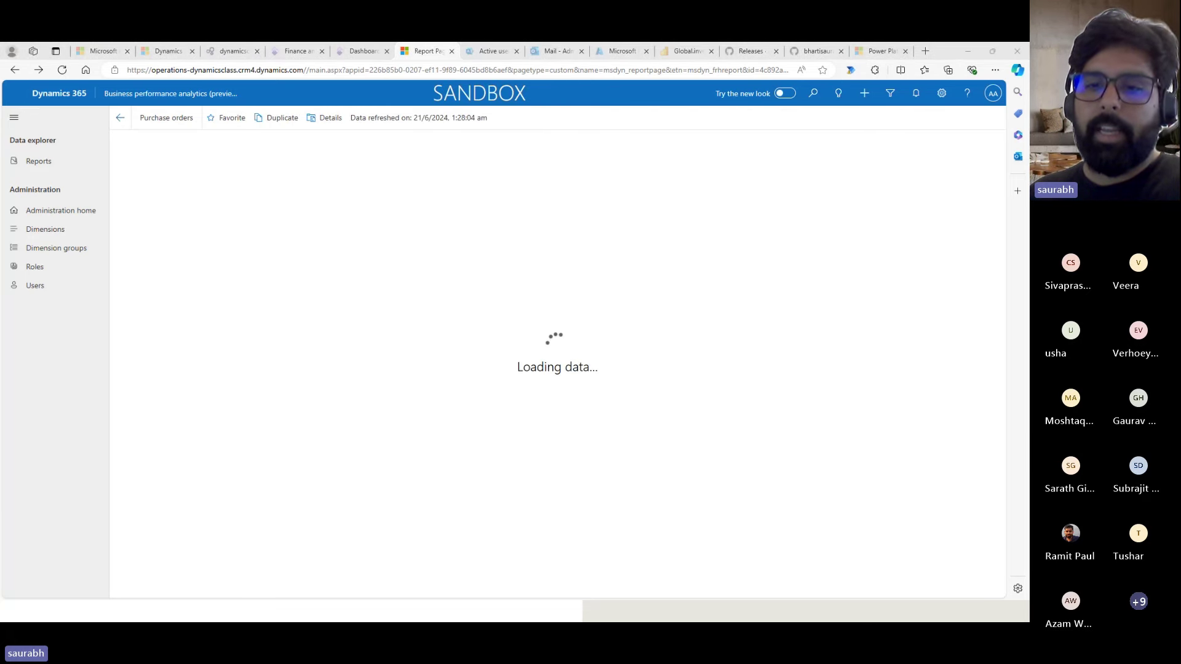
{"action": "key", "text": "alt+Tab"}
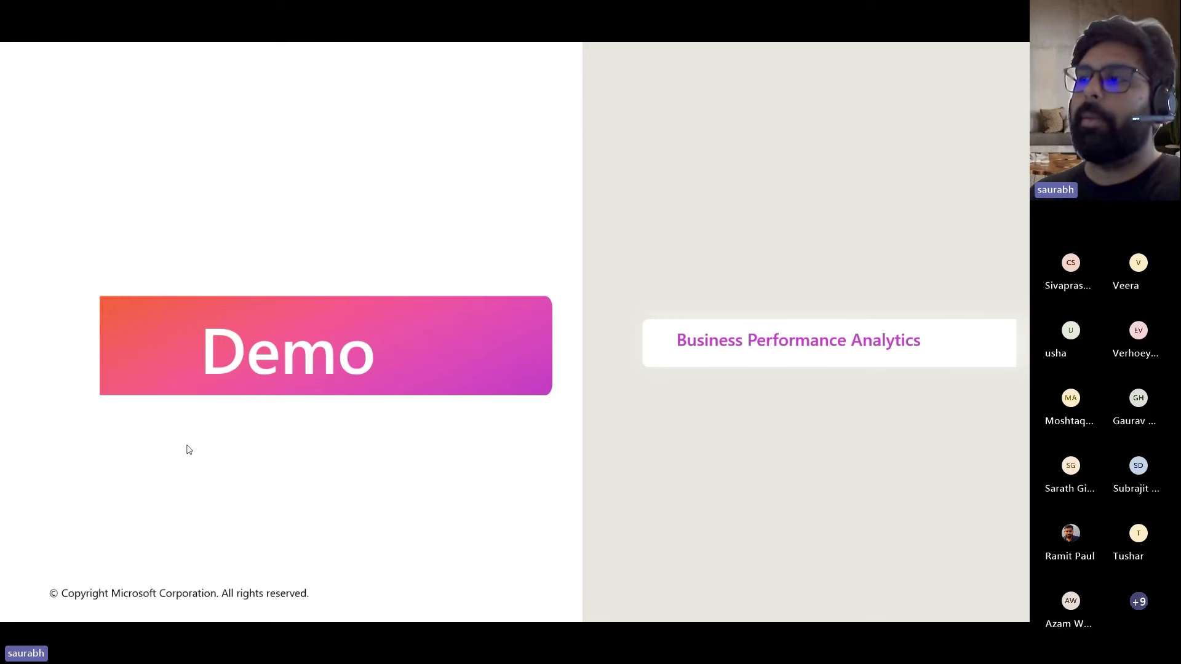
{"action": "mouse_move", "coordinate": [132, 611]}
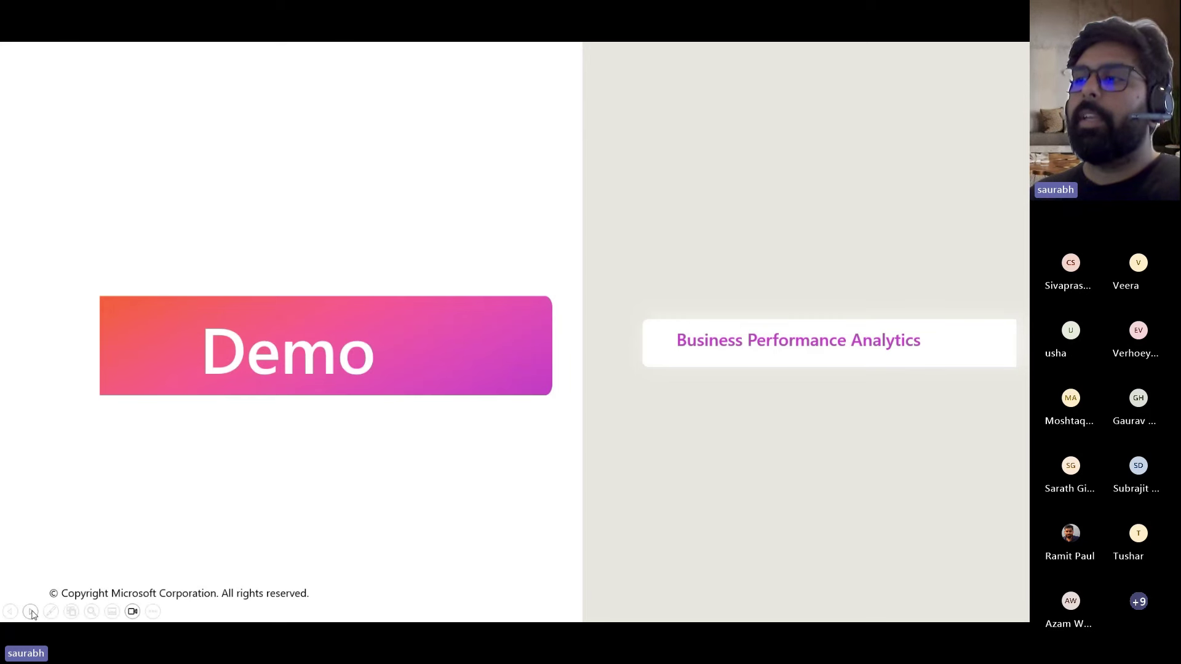
{"action": "left_click", "coordinate": [31, 612]}
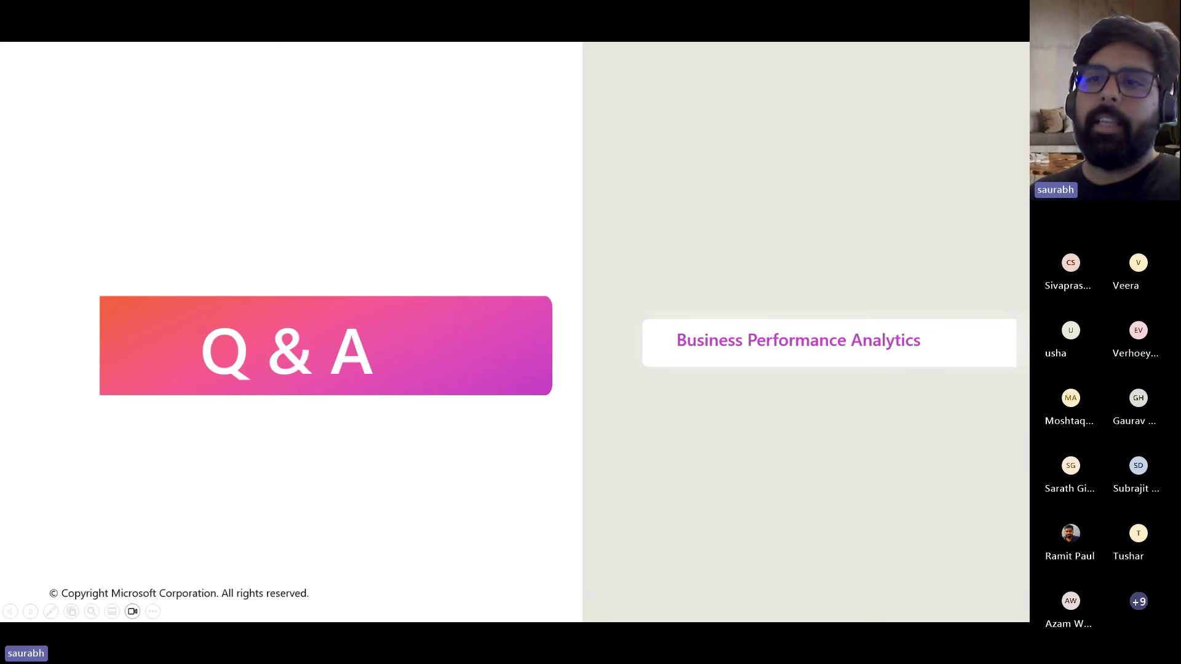